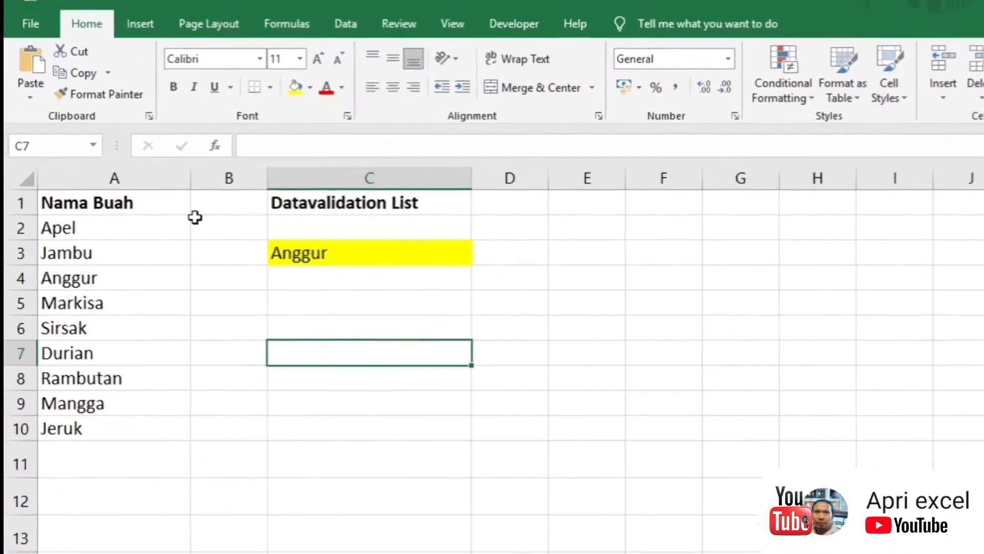
Choose Markisa from cell C3's fruit drop-down list
left_click(430, 290)
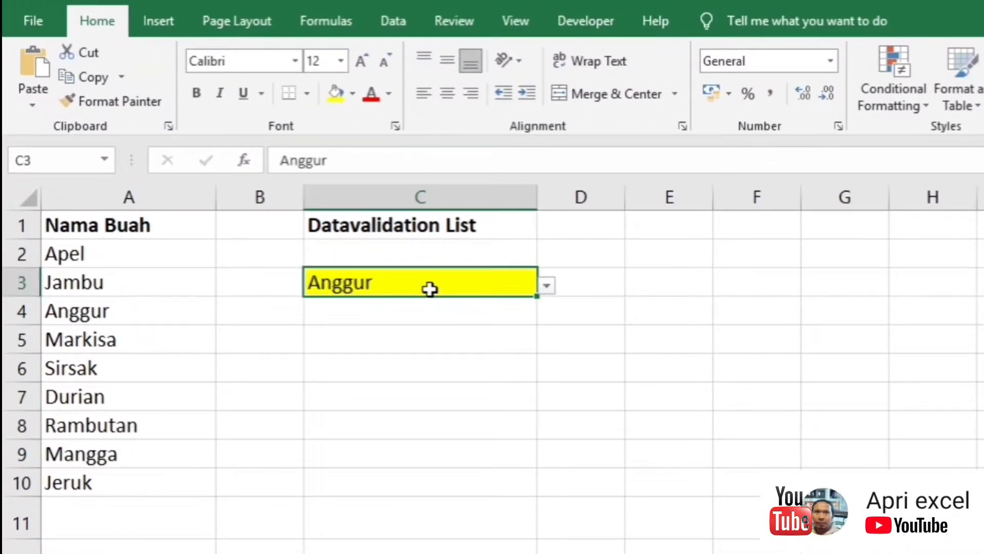
left_click(549, 282)
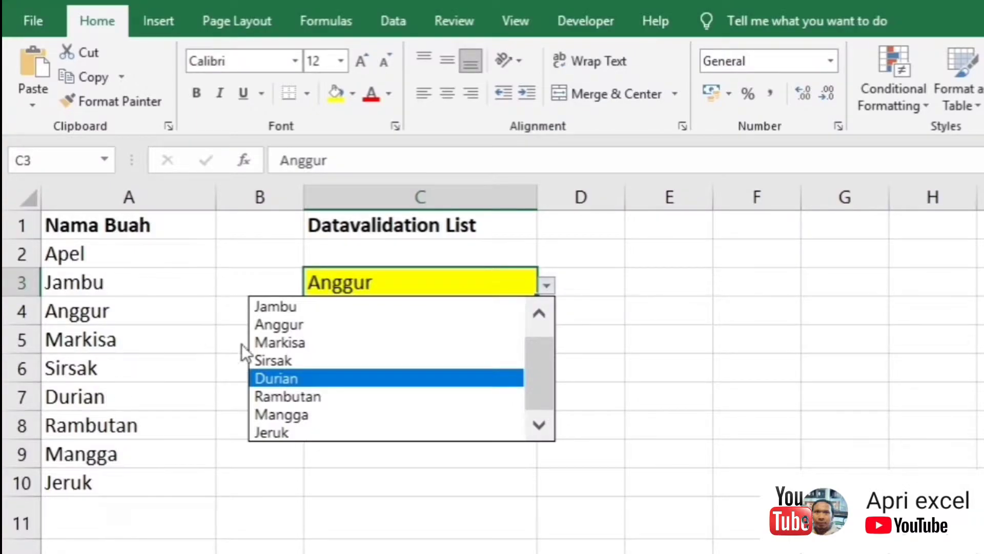
left_click(284, 343)
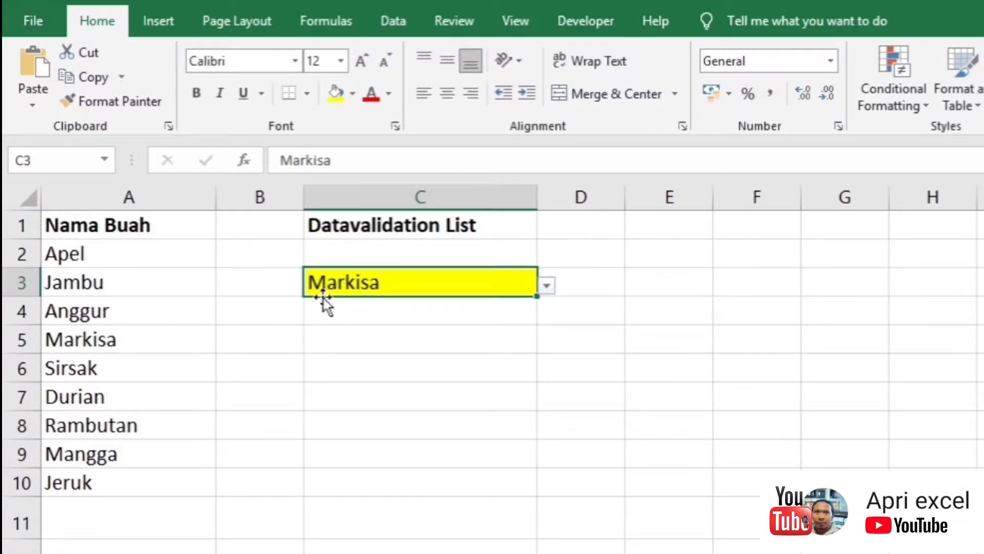
Try font size 26 on C3, then undo it back to normal size
left_click(341, 61)
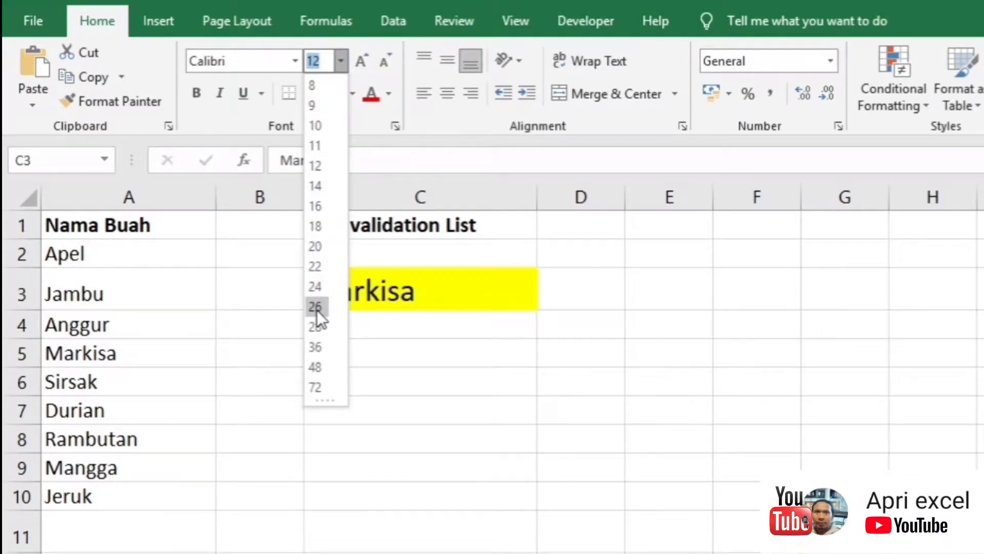
left_click(317, 310)
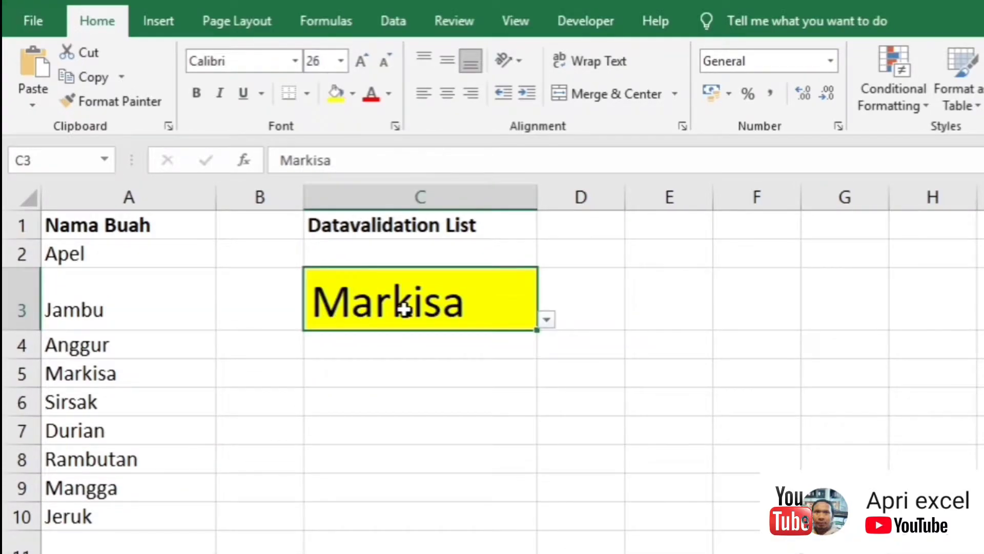
left_click(546, 320)
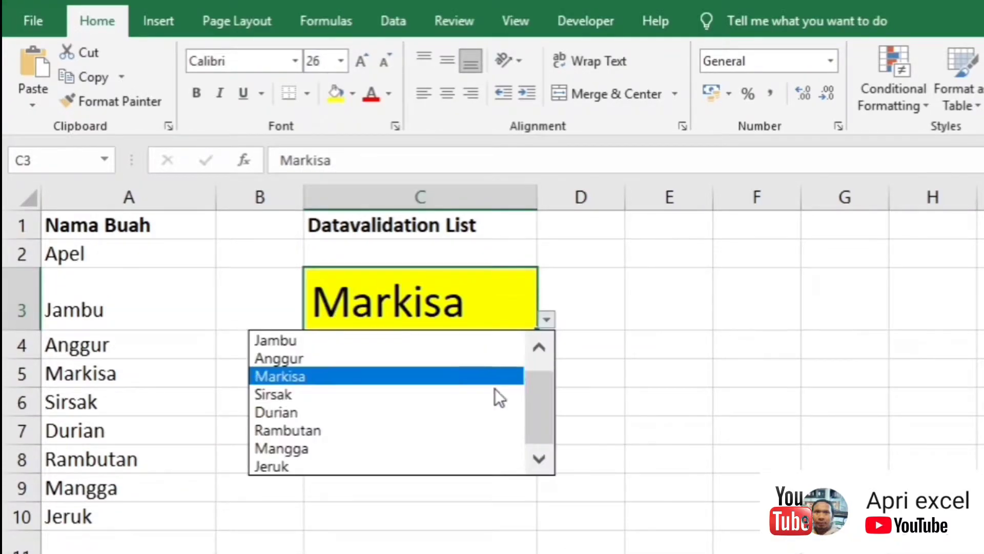
left_click(551, 279)
key("ctrl+z")
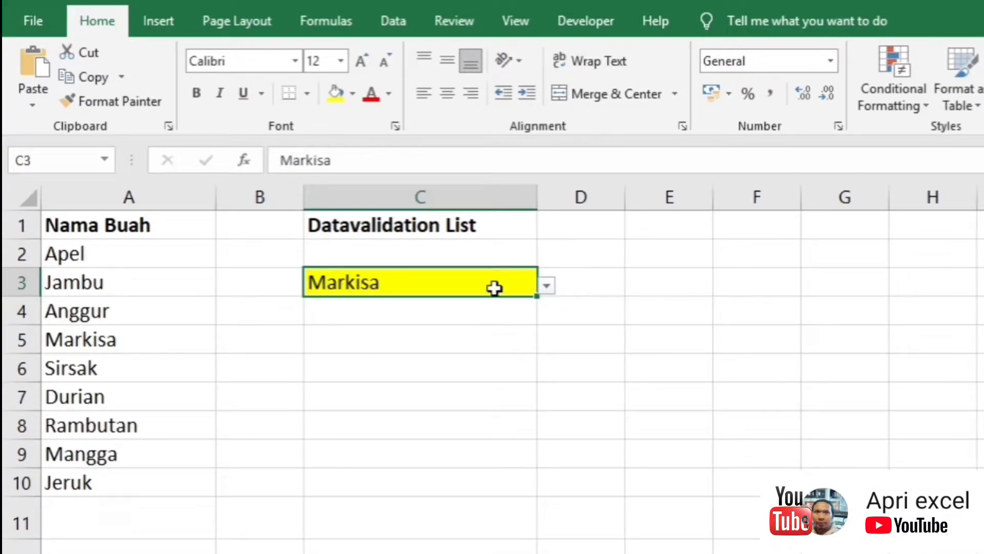
Draw an ActiveX combo box over C5 from the Developer Insert gallery and show its Properties
left_click(598, 28)
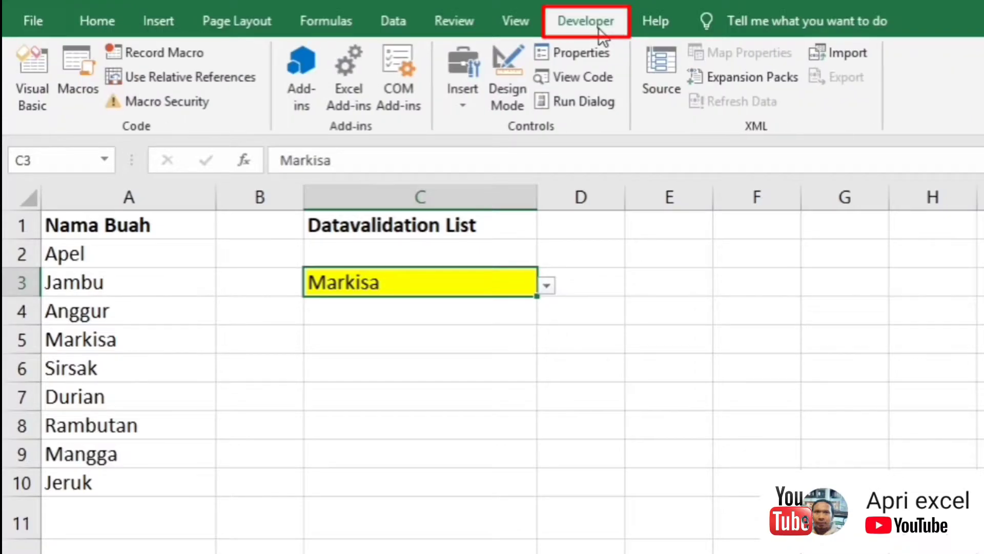
left_click(464, 103)
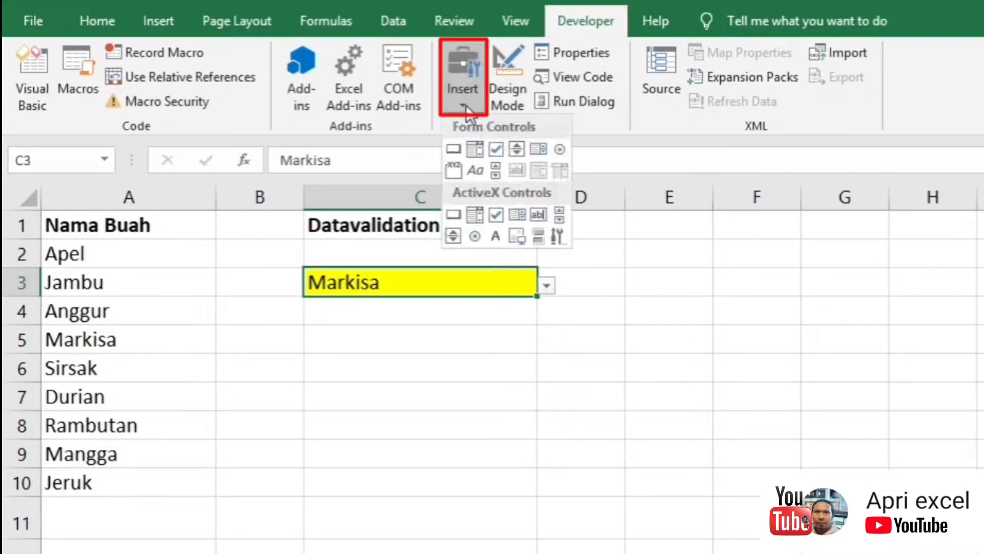
left_click(474, 216)
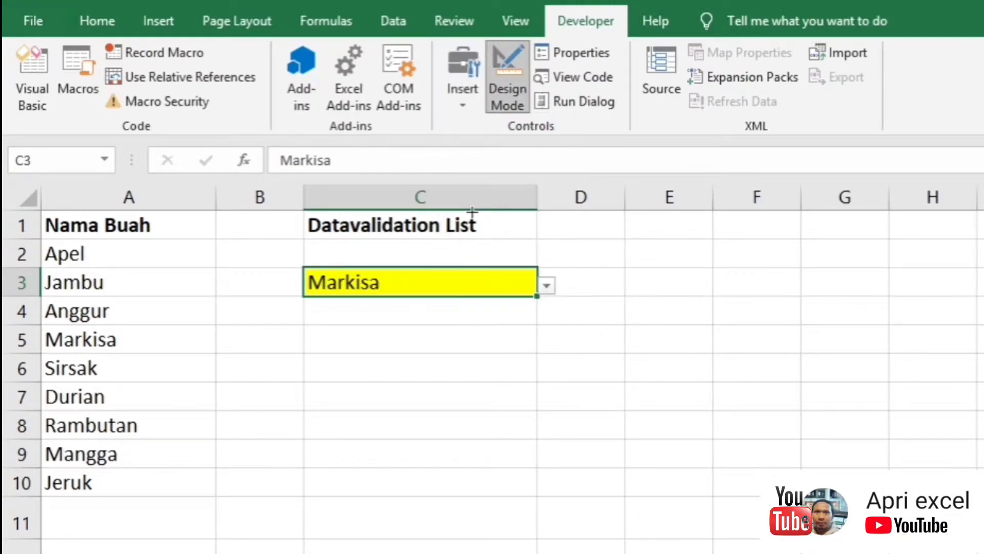
left_click_drag(311, 326, 543, 354)
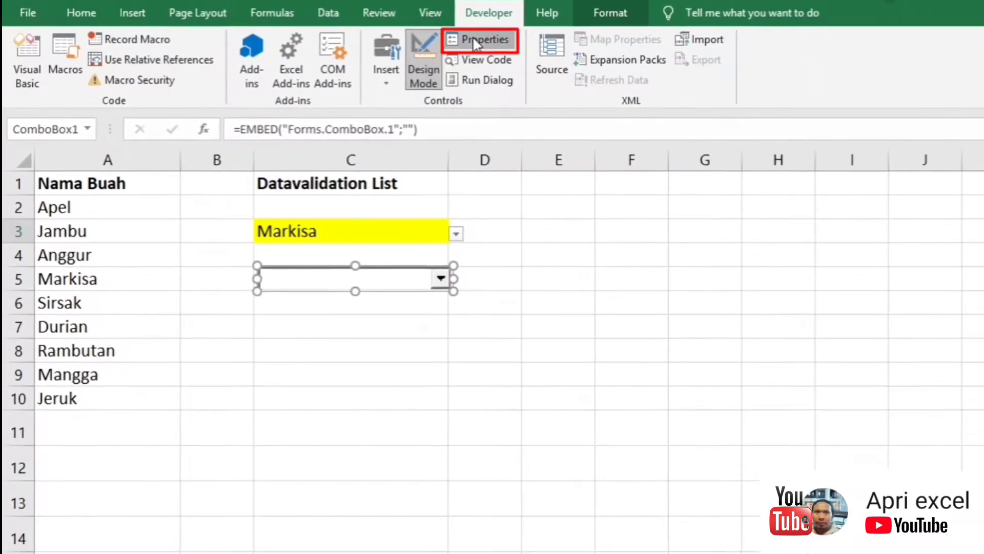
left_click(460, 46)
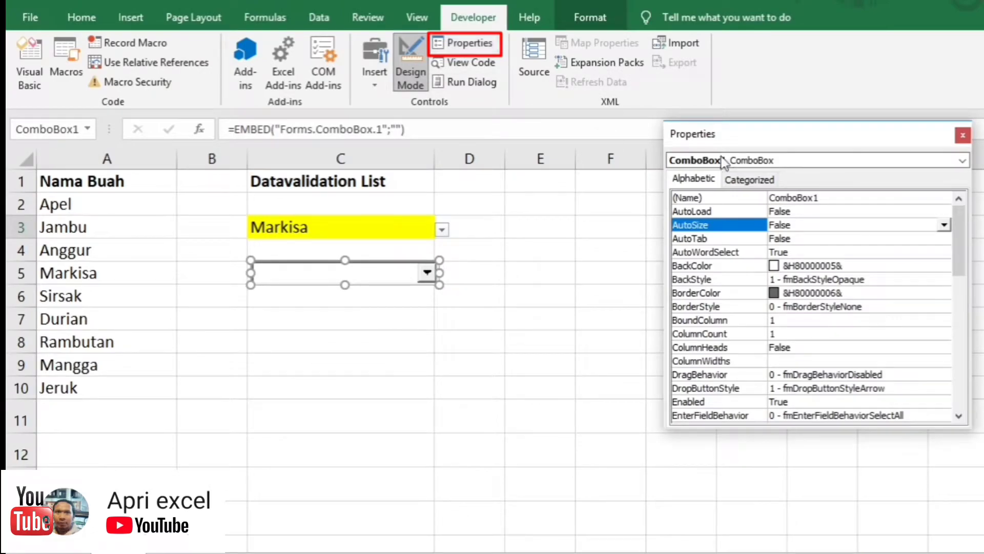
Set ComboBox1's ListFillRange property to A2:A10
left_click_drag(767, 133, 599, 186)
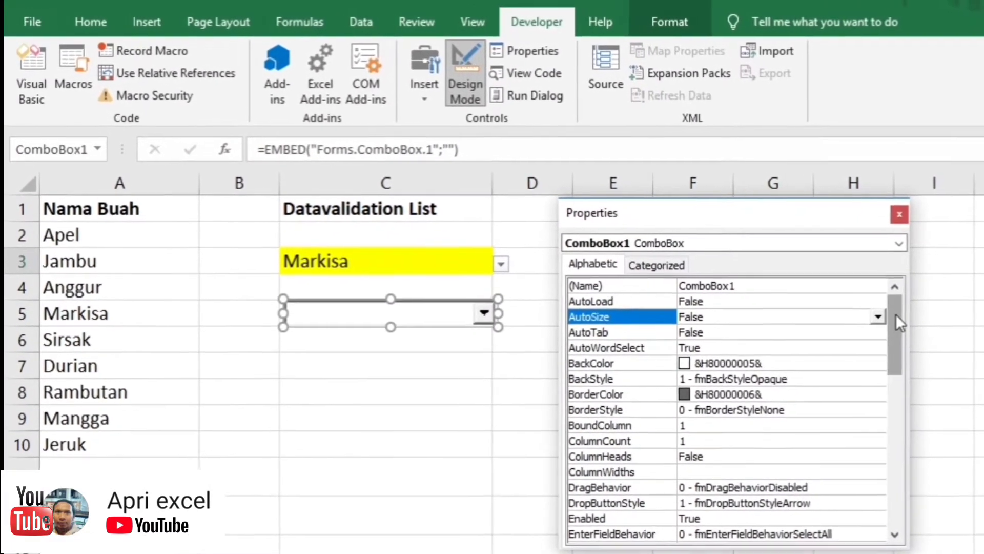
left_click_drag(896, 314, 901, 394)
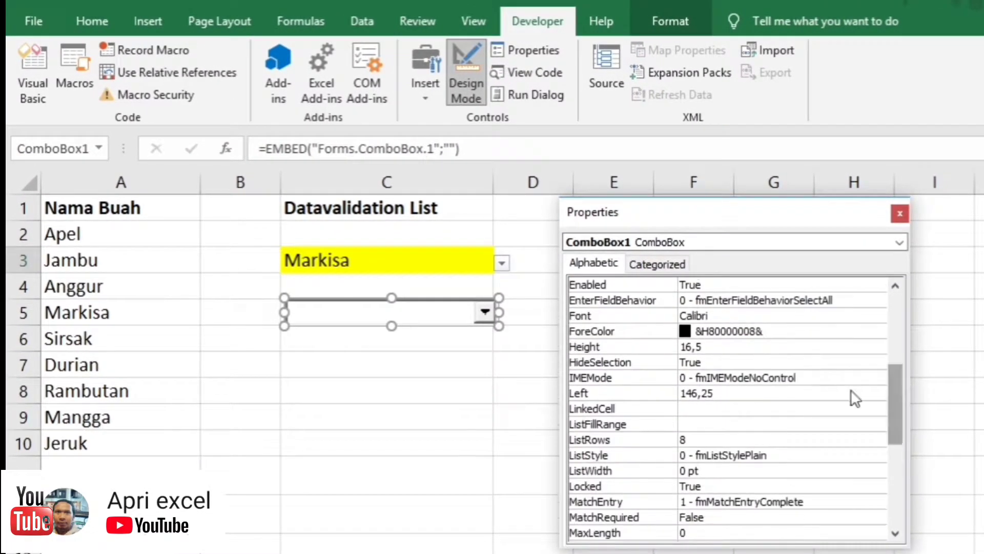
left_click(655, 424)
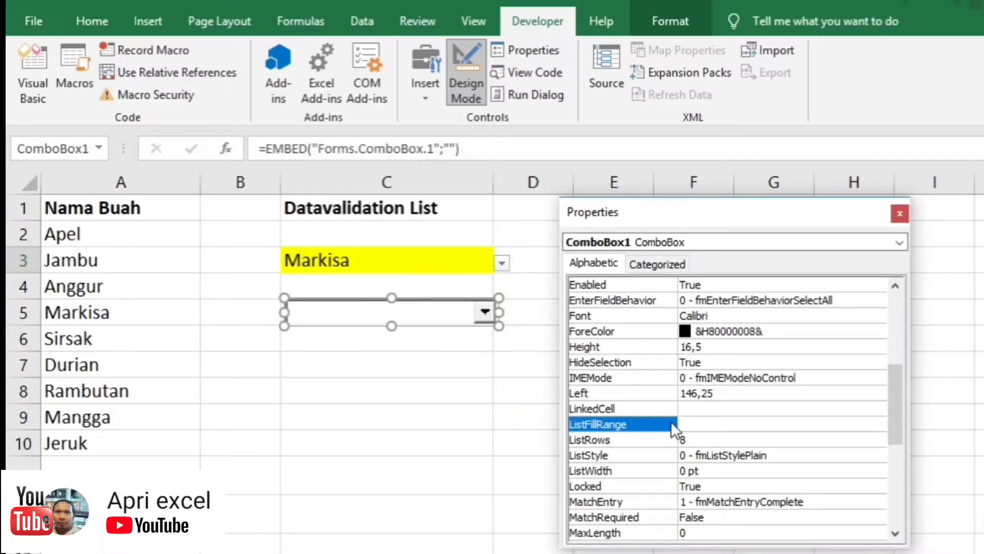
left_click(700, 424)
type("A2:A10")
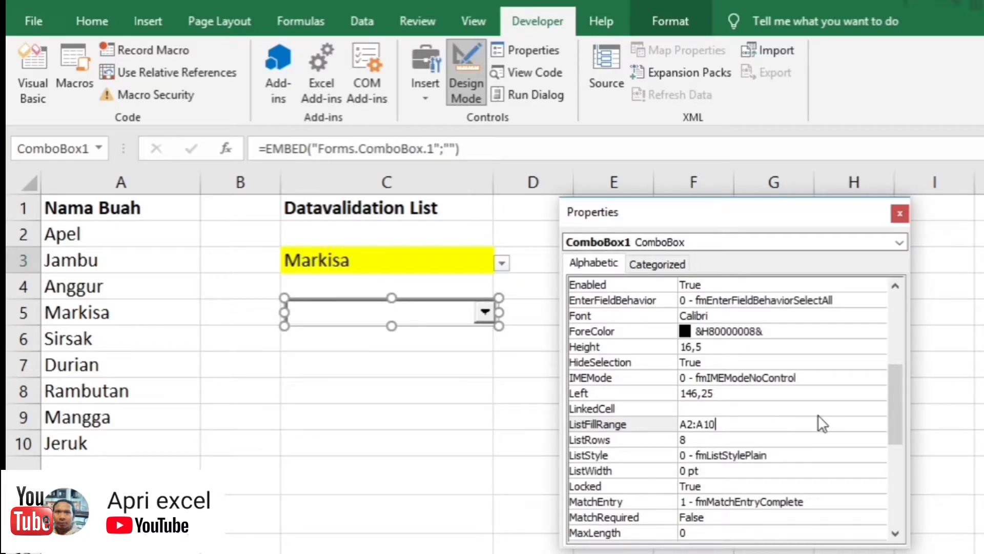
left_click_drag(906, 440, 905, 404)
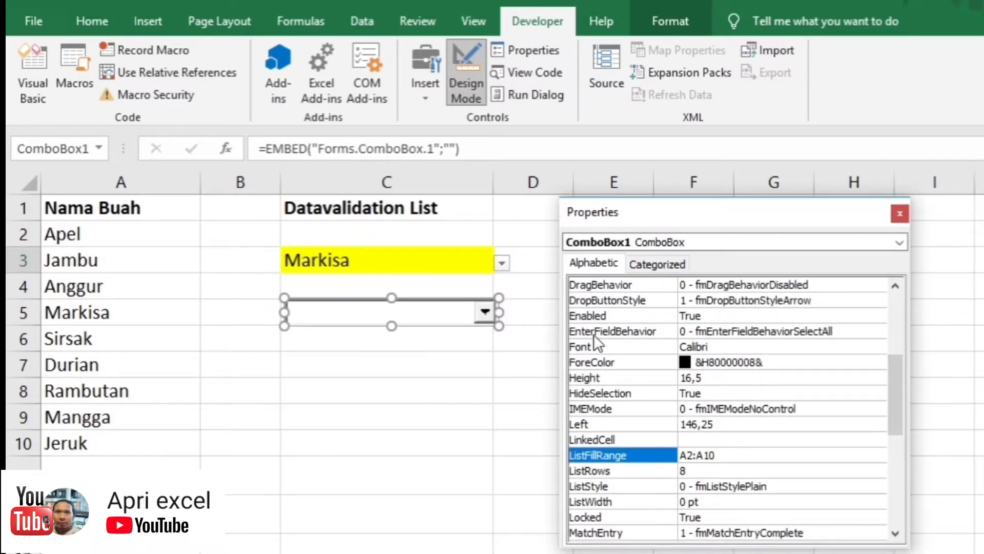
left_click(595, 345)
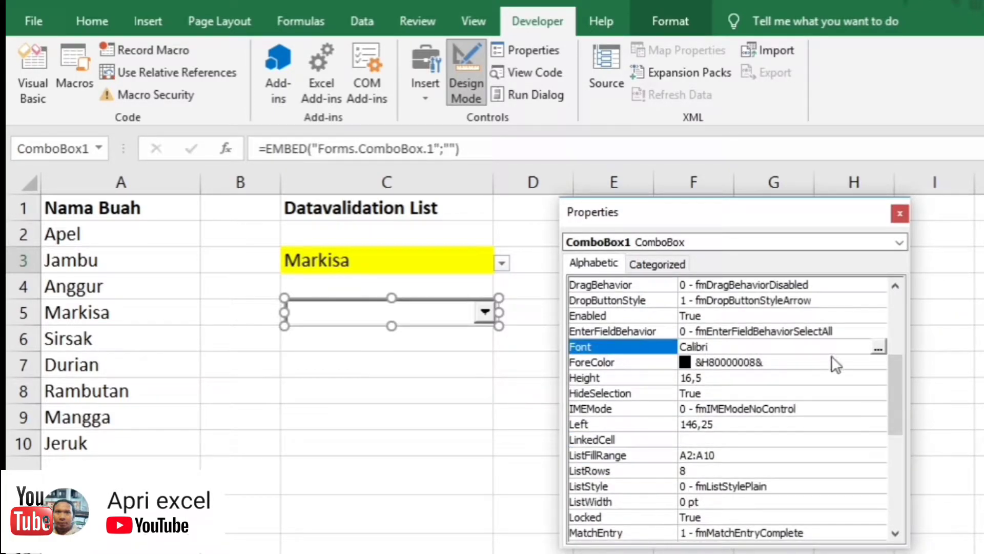
Give ComboBox1 a size 20 font
left_click(879, 348)
left_click_drag(332, 76, 846, 235)
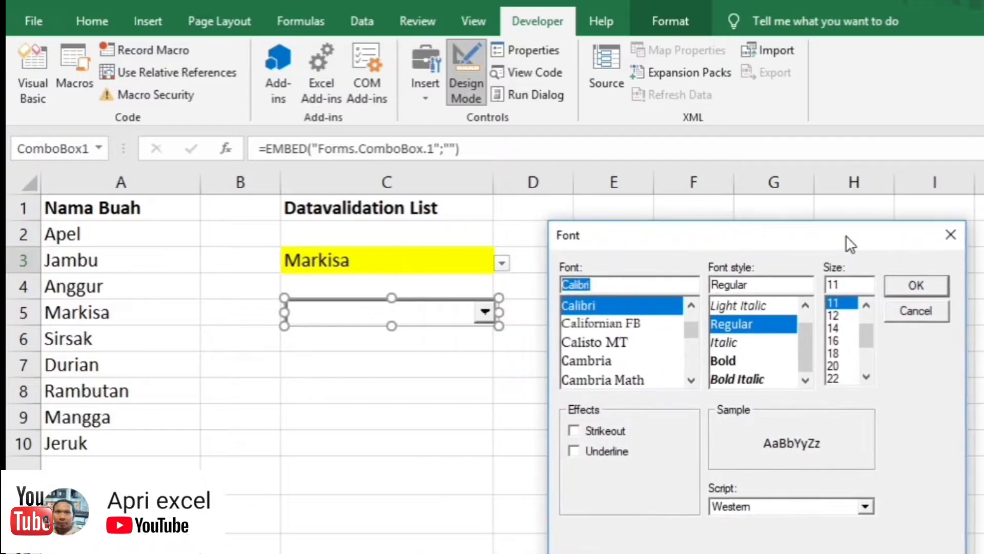
left_click_drag(861, 340, 865, 347)
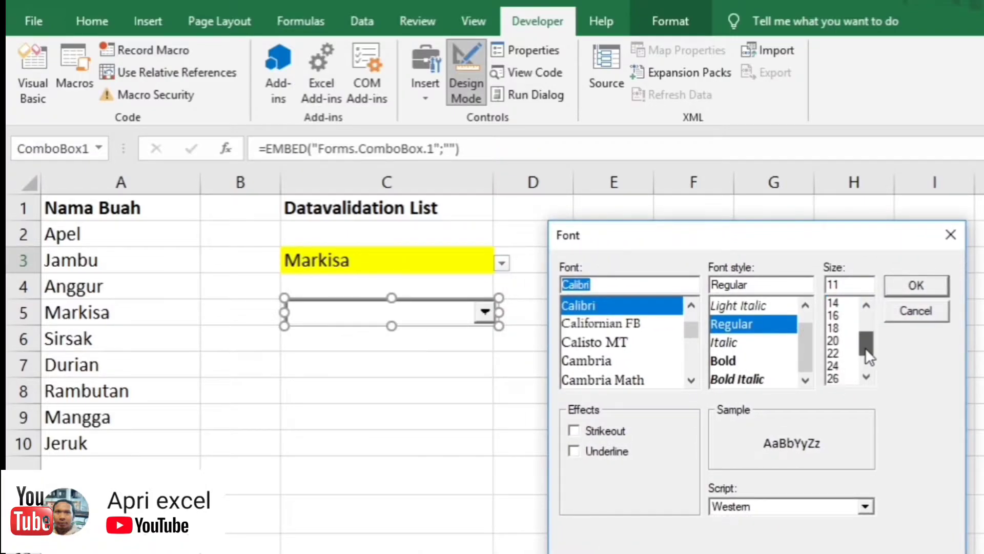
left_click(837, 340)
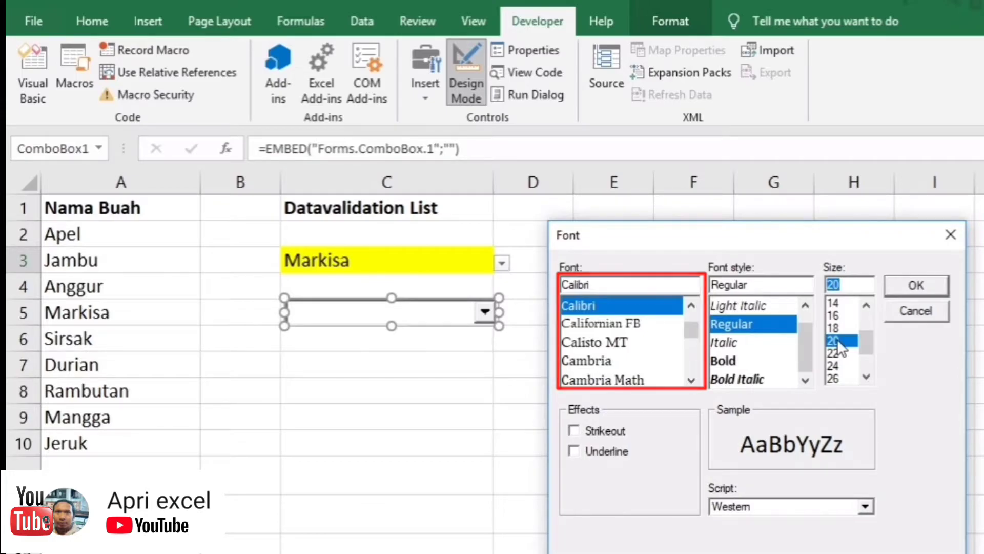
left_click(902, 287)
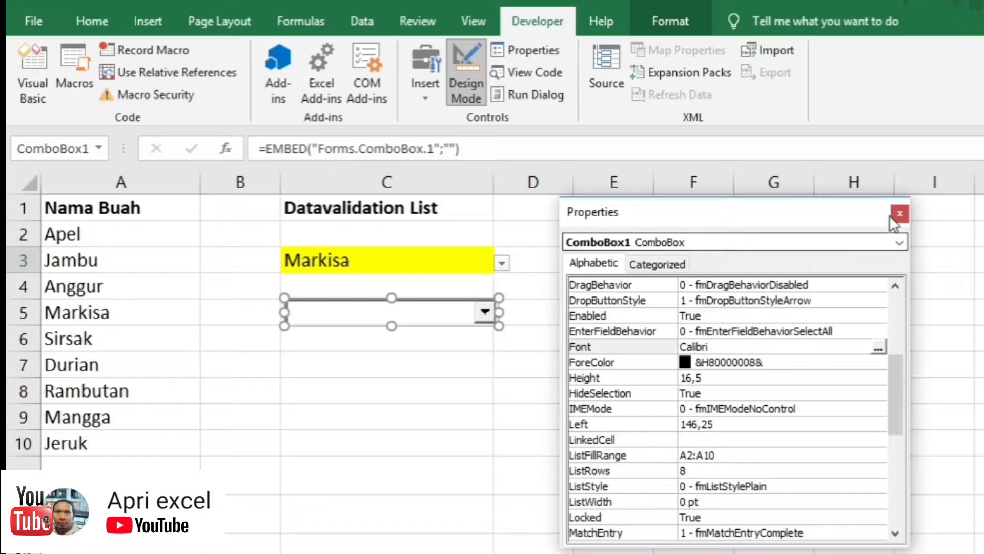
Test the combo box's fruit list outside Design Mode, then return to Design Mode
left_click(466, 69)
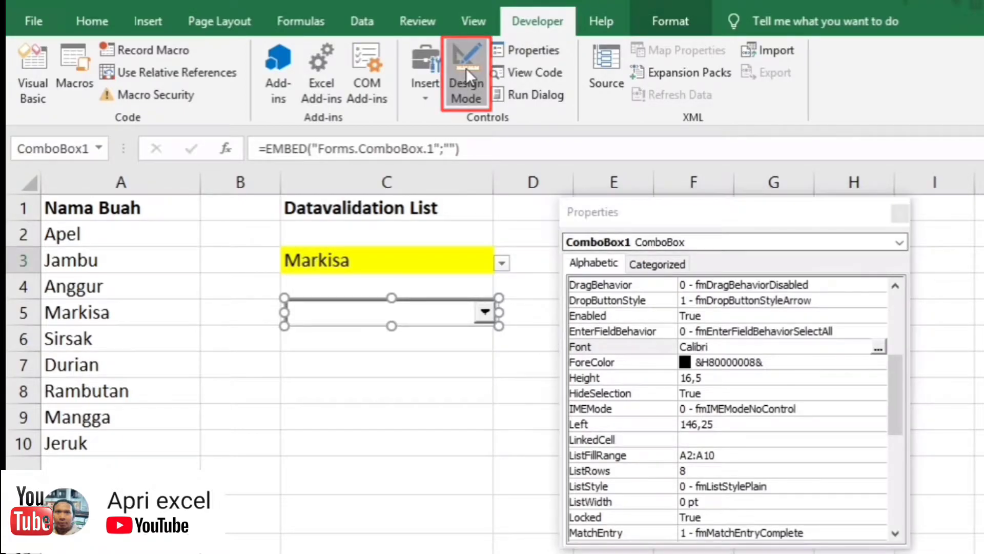
left_click(466, 68)
left_click(486, 313)
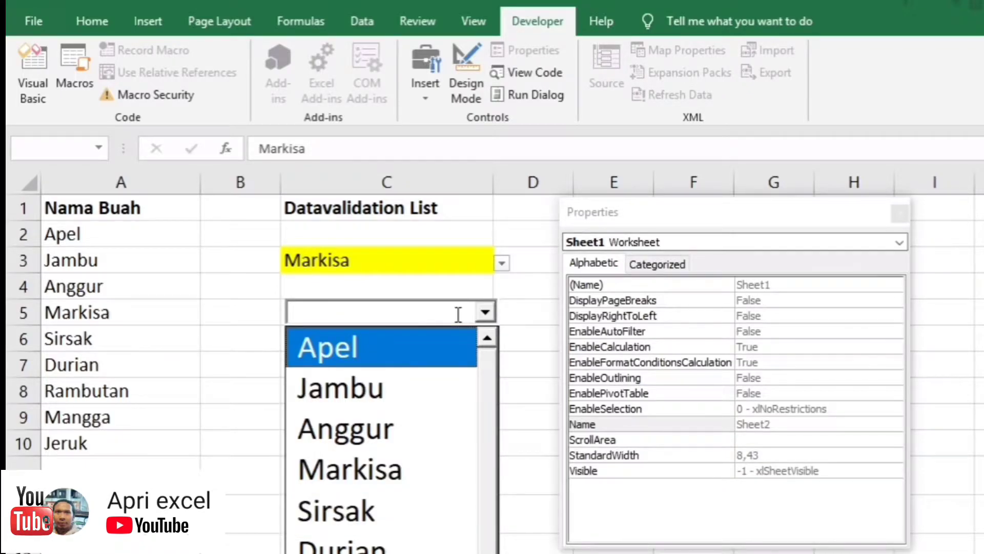
left_click(458, 313)
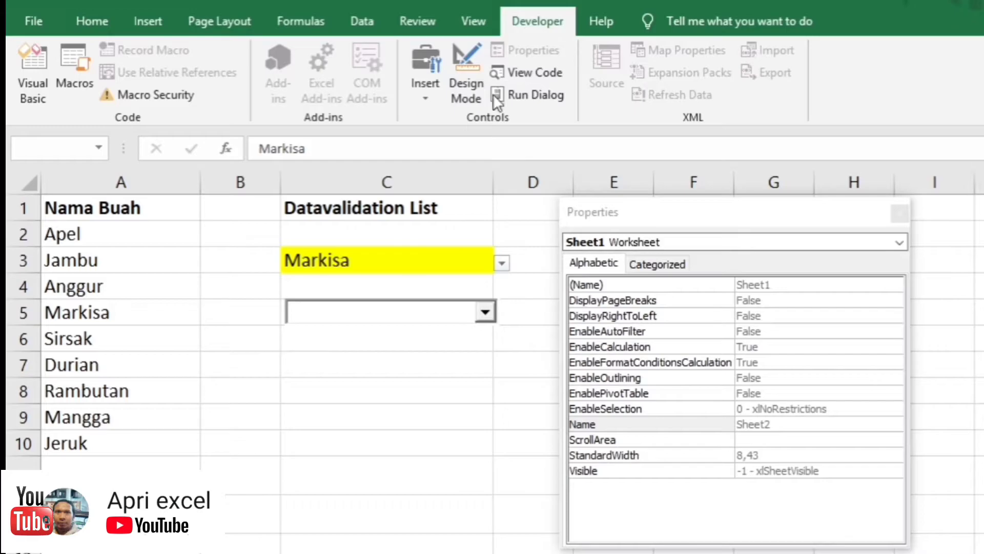
left_click(478, 66)
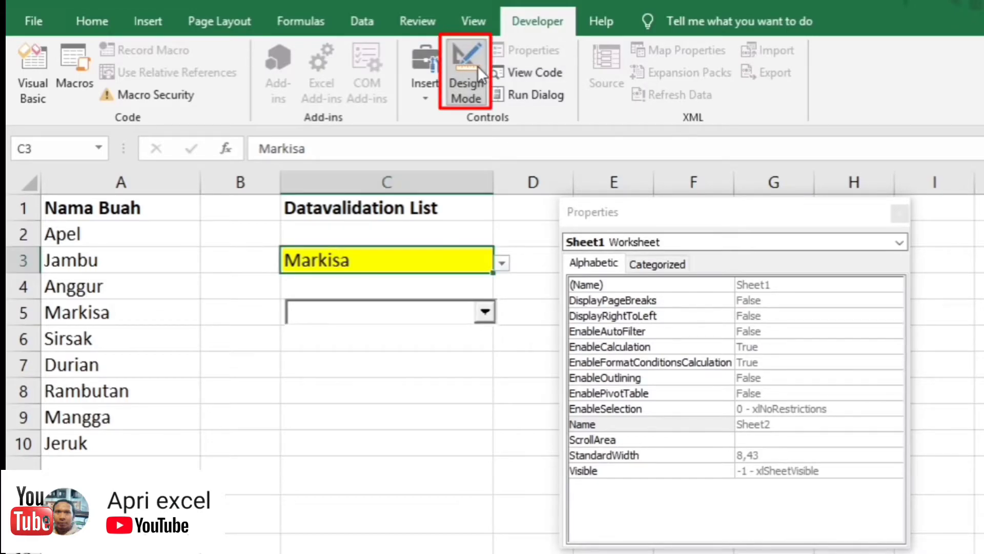
left_click(463, 315)
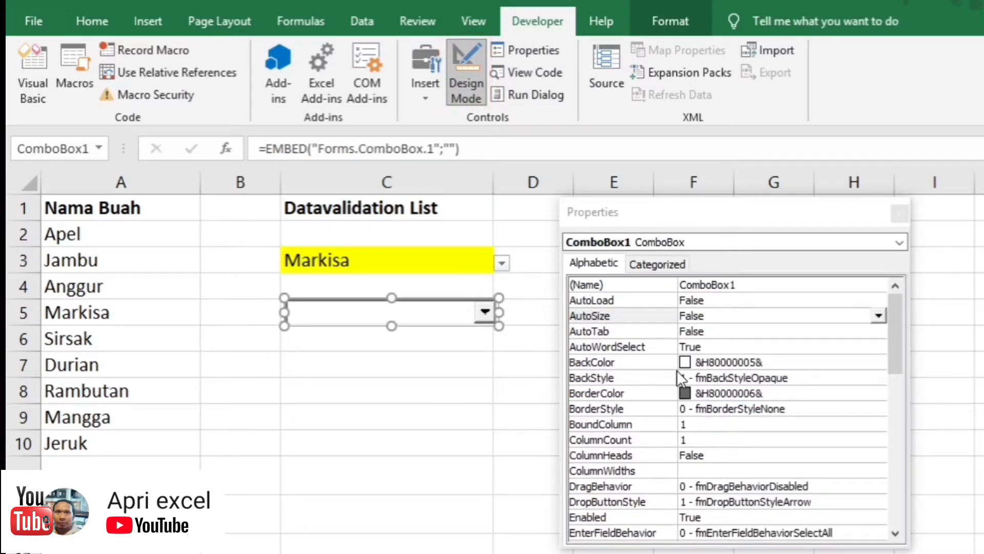
Change ComboBox1's font to size 8
left_click_drag(894, 330, 813, 401)
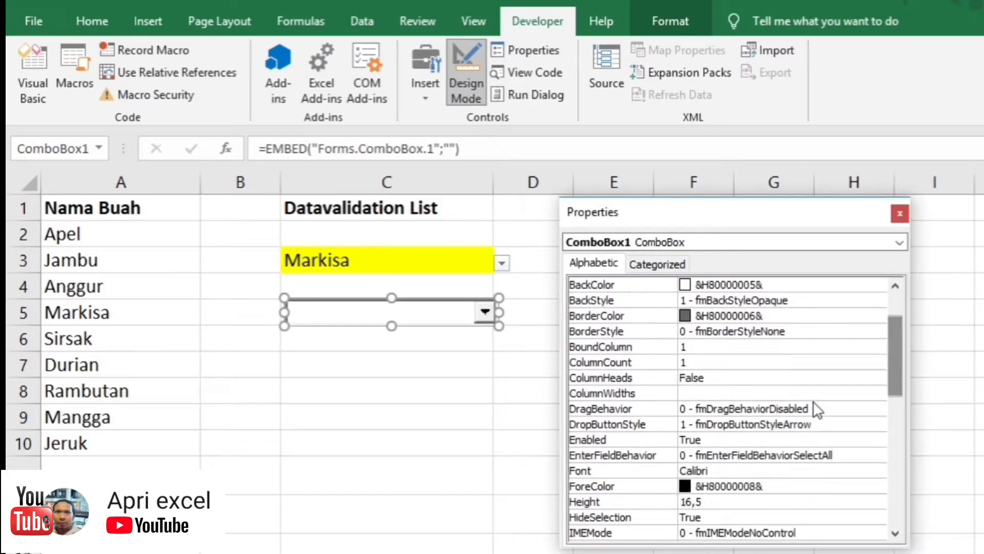
left_click(626, 471)
left_click(880, 470)
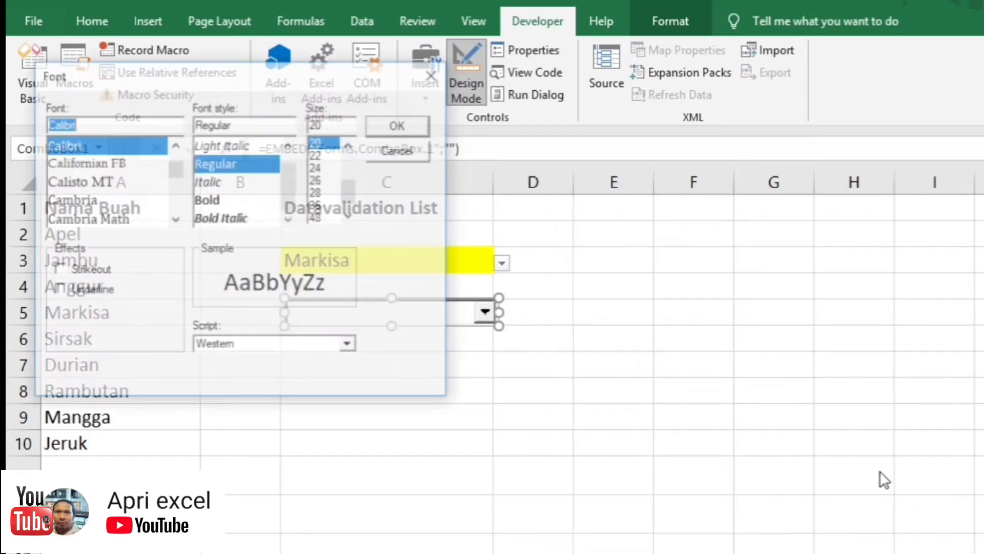
left_click_drag(355, 190, 346, 165)
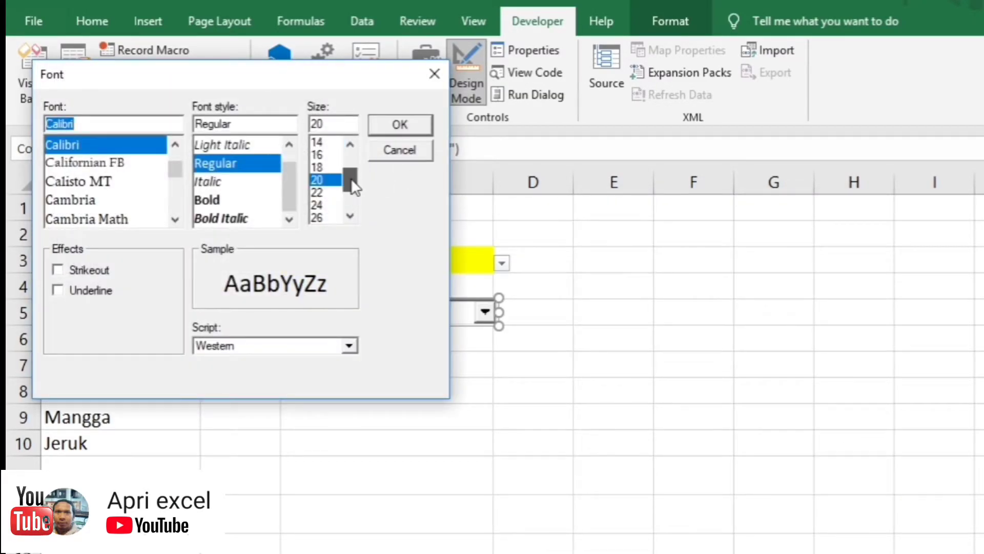
left_click(318, 142)
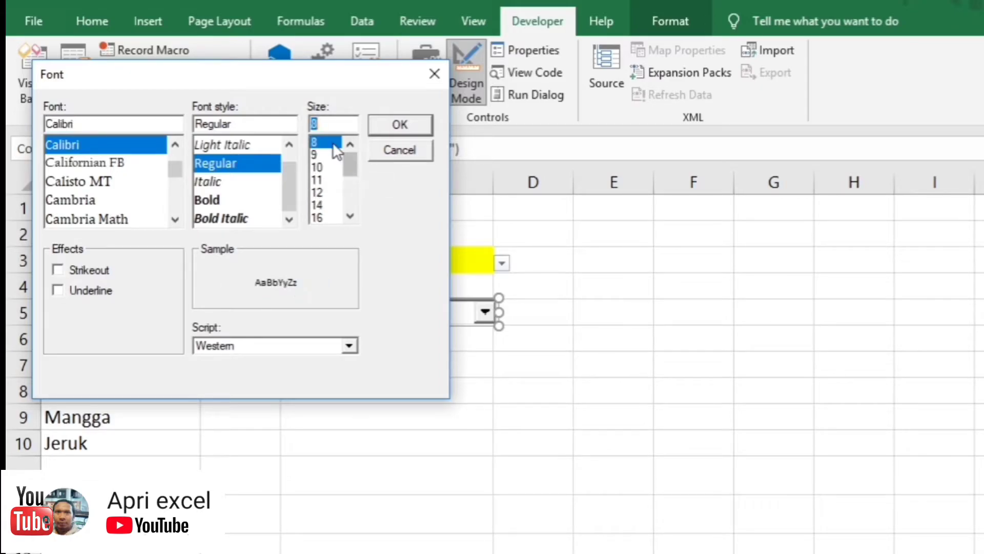
left_click(392, 124)
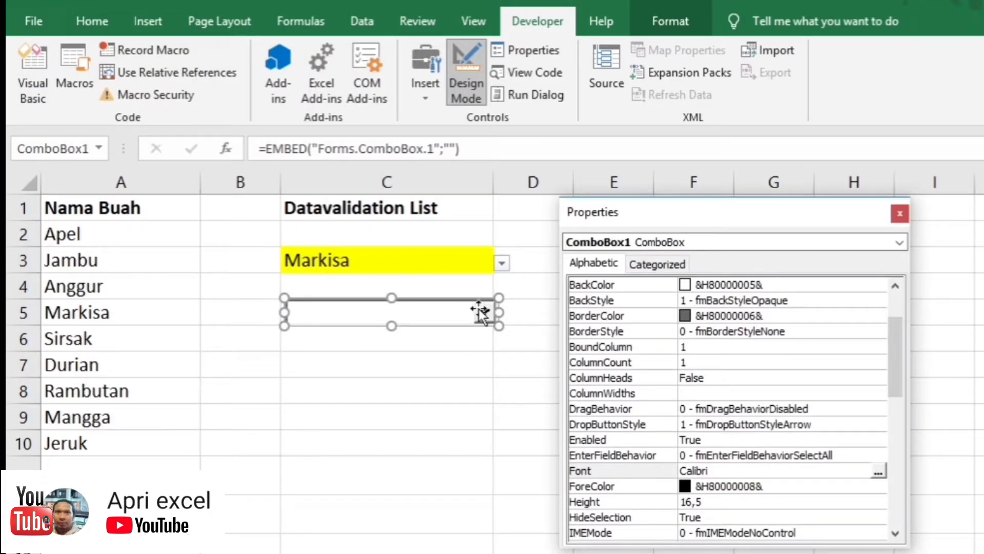
Test the combo box list and autocomplete with 'J' and 'Man', then re-enter Design Mode
left_click(474, 101)
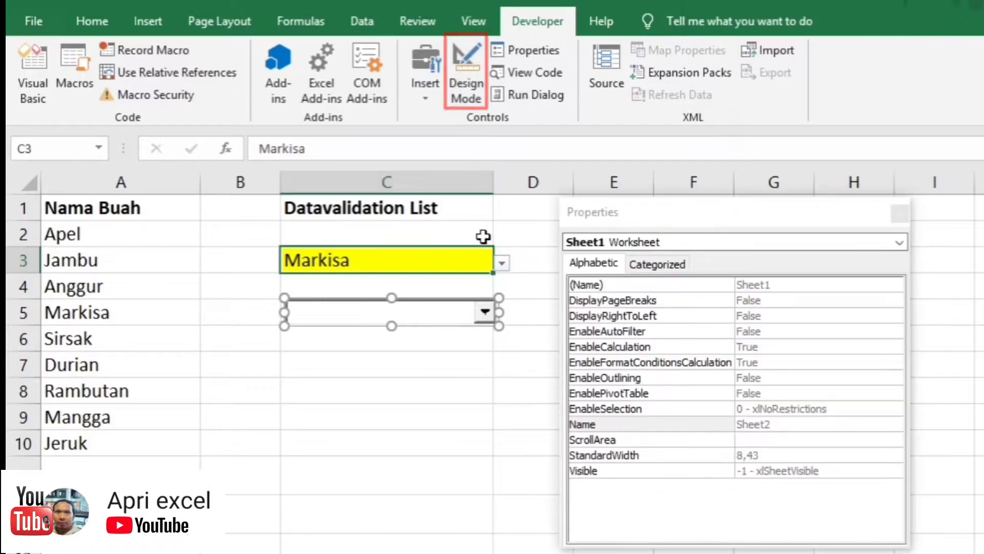
left_click(486, 312)
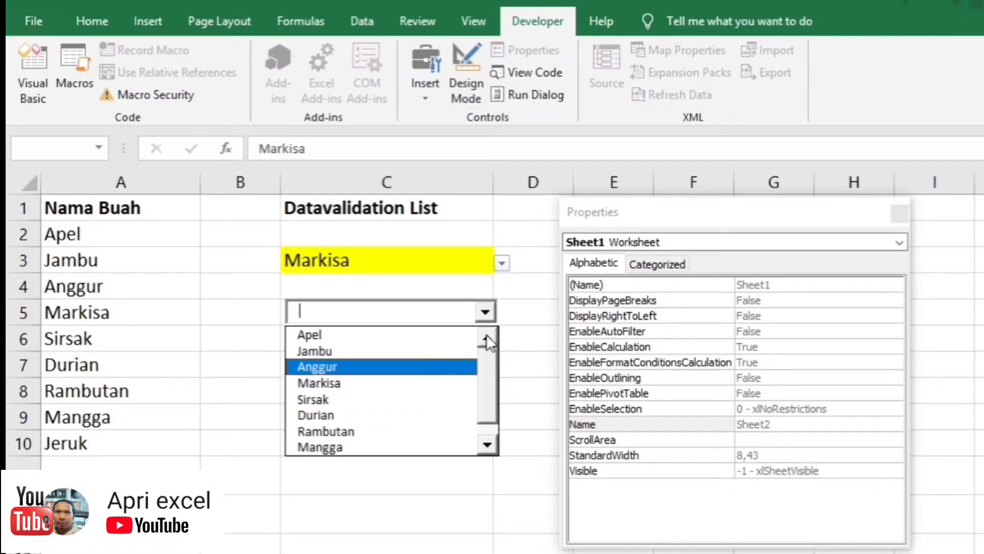
left_click(522, 339)
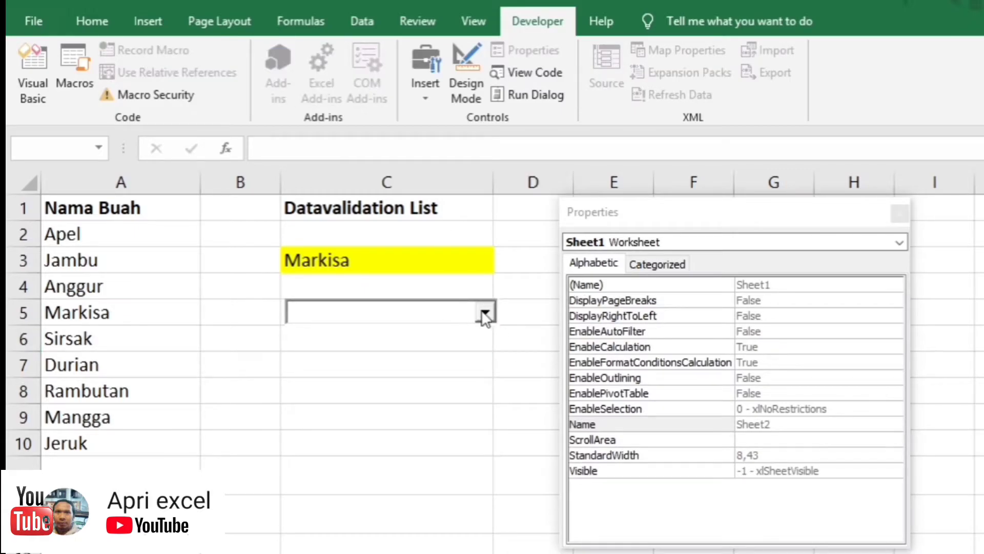
type("J")
key("BackSpace")
key("BackSpace")
type("Ma")
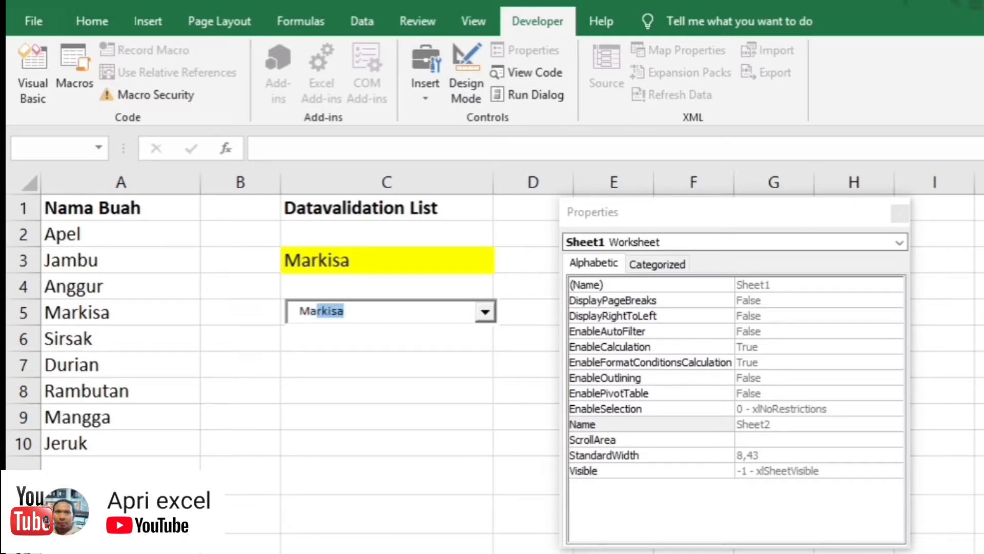
type("n")
key("BackSpace")
key("BackSpace")
key("BackSpace")
left_click(476, 377)
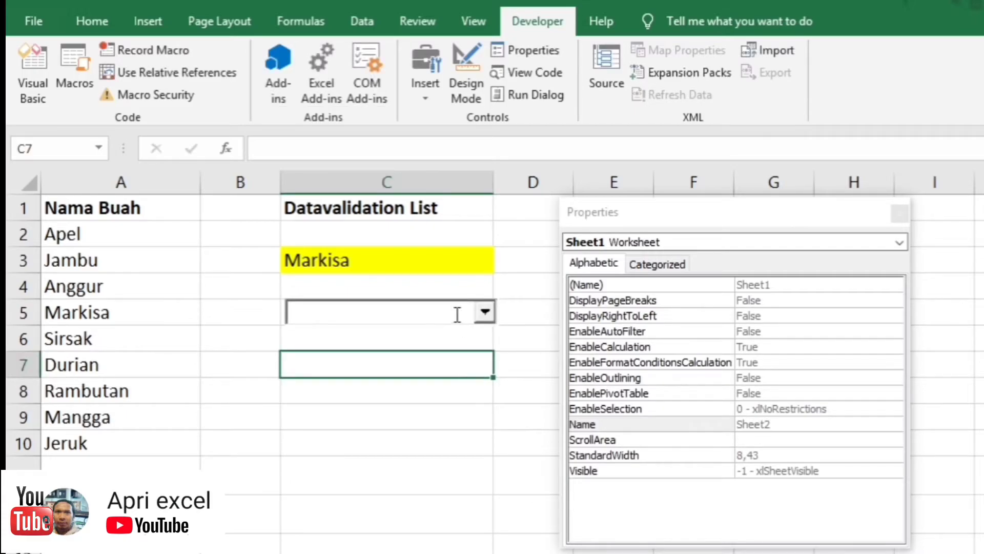
left_click(467, 81)
Change ComboBox1's font to size 14
left_click(435, 303)
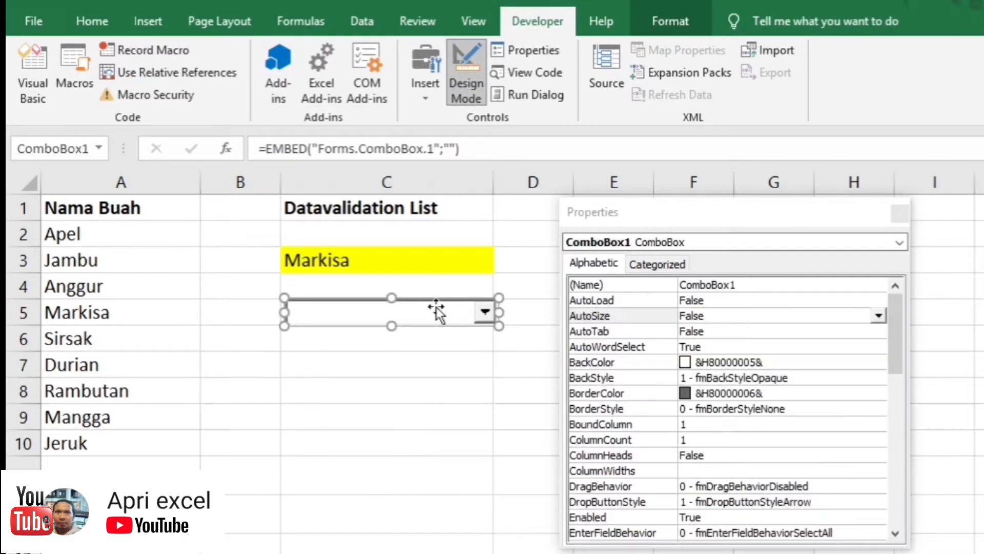
scroll(893, 340, "down", 2)
scroll(893, 343, "down", 2)
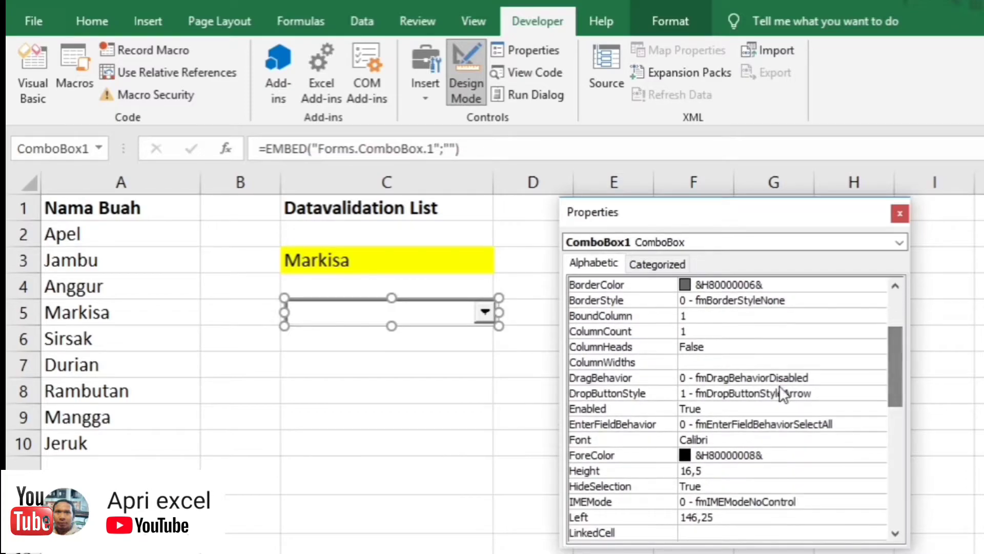
left_click(708, 441)
left_click(879, 441)
left_click(325, 204)
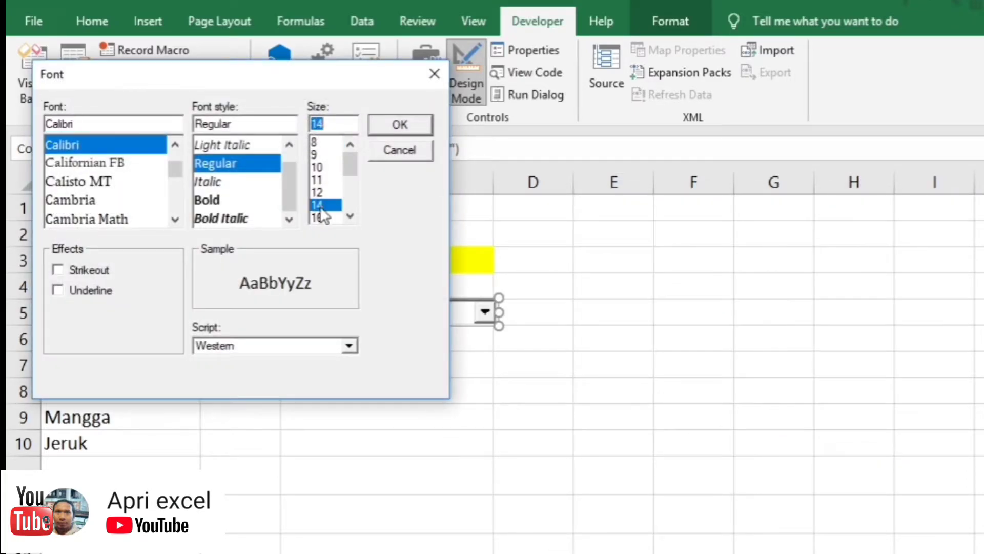
left_click(395, 127)
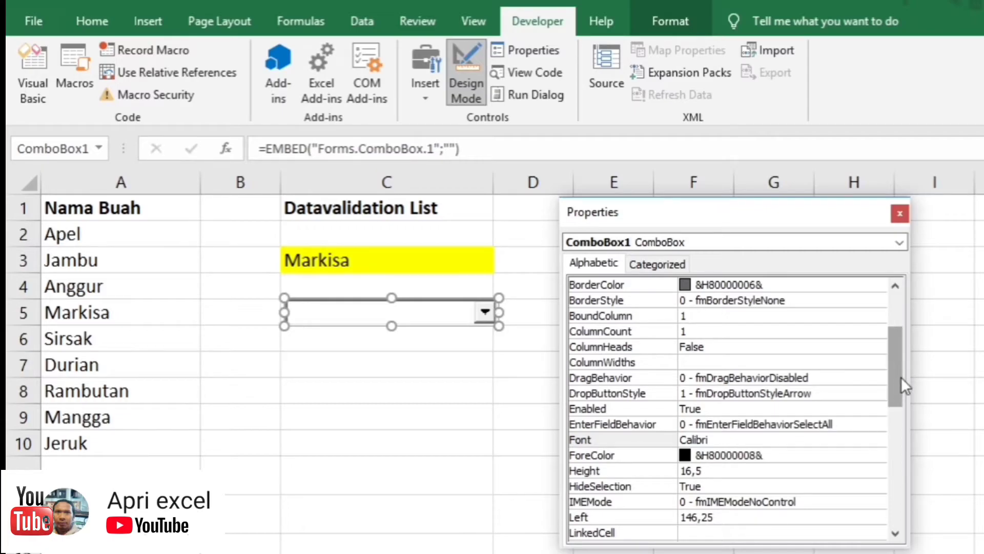
Begin entering 'd' as the combo box's LinkedCell value
left_click_drag(901, 377, 904, 393)
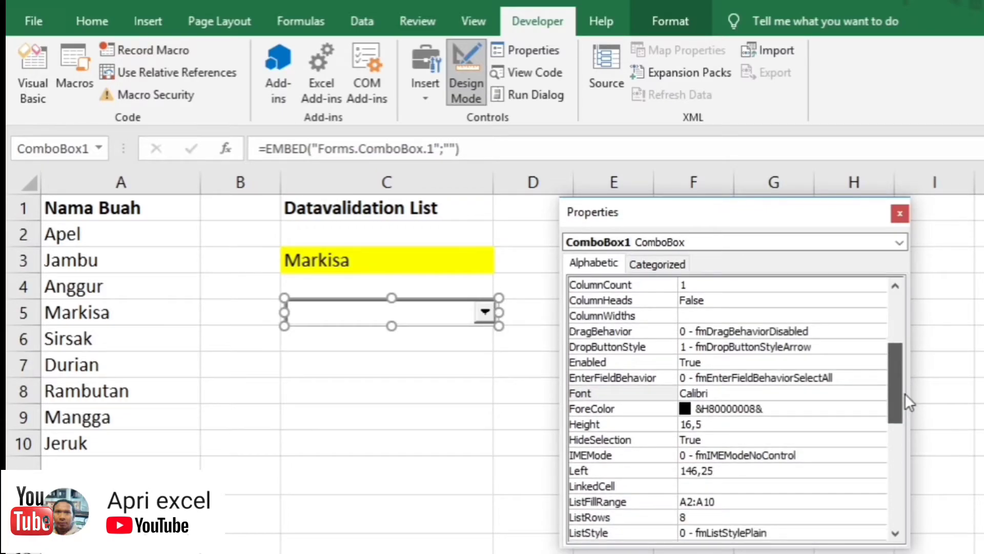
left_click(696, 485)
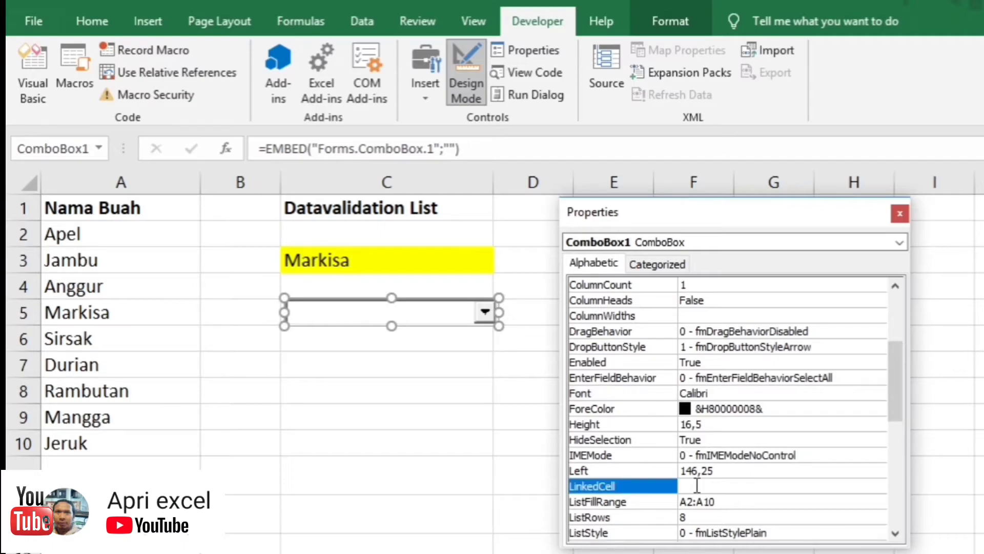
left_click(696, 485)
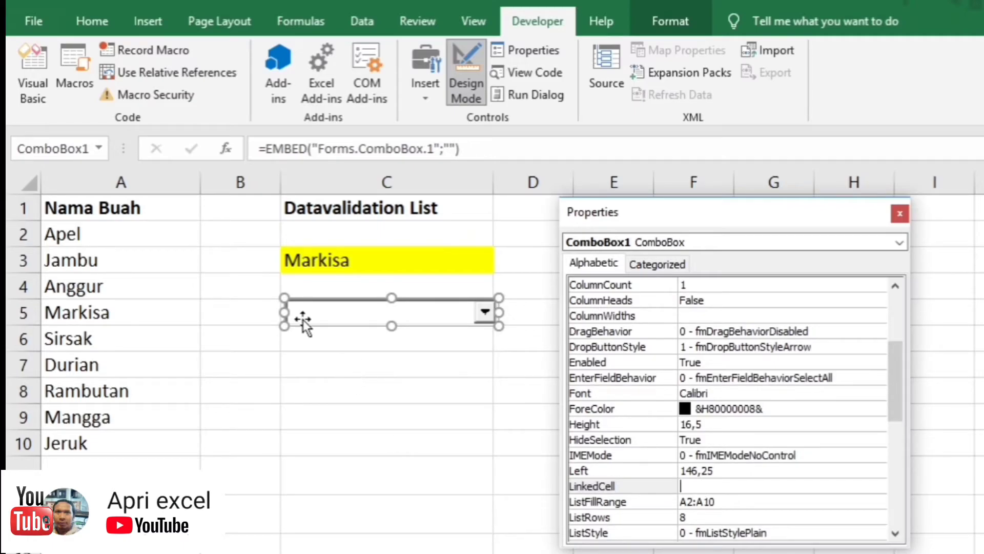
left_click_drag(647, 211, 736, 202)
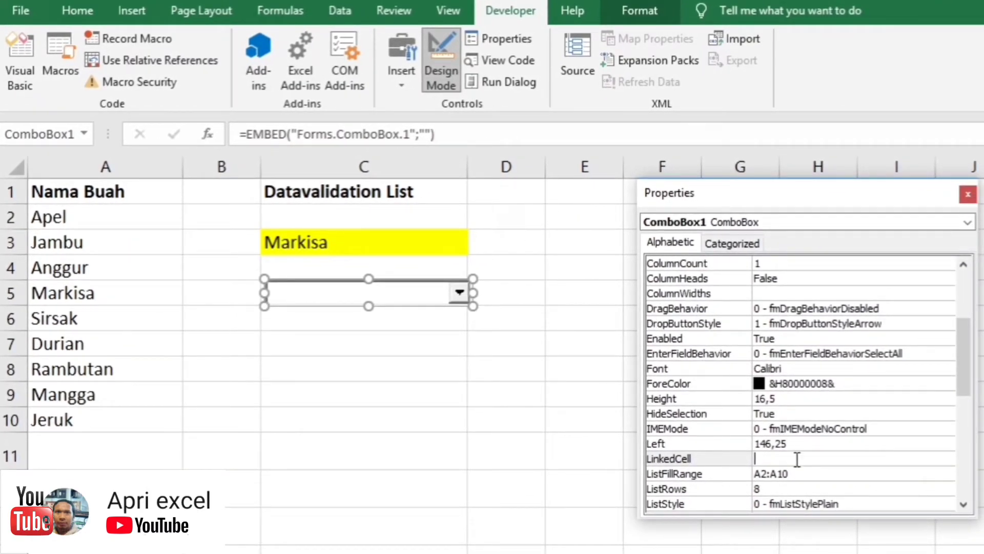
type("d3")
Exit Design Mode, pick Jambu in the combo box and check D3 shows Jambu
left_click(431, 67)
left_click(460, 293)
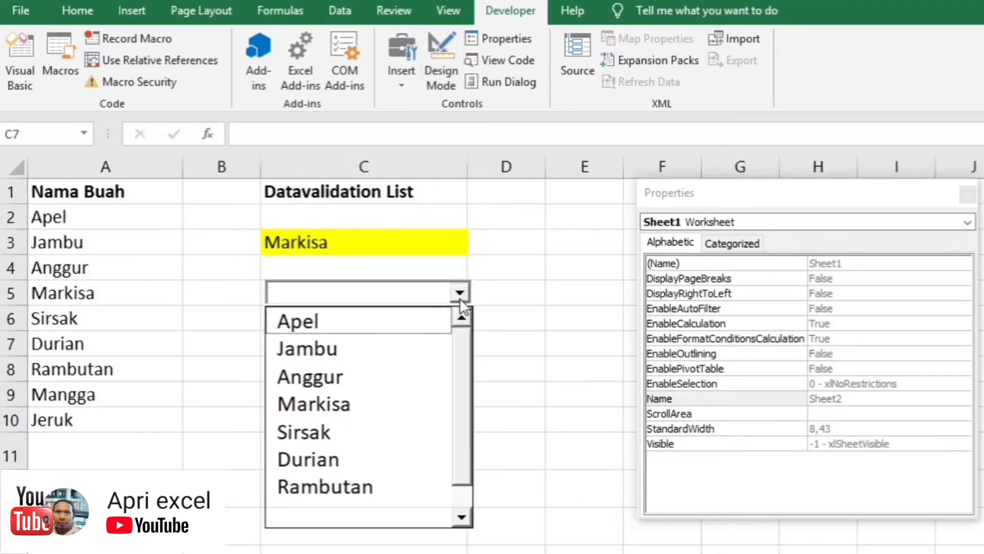
left_click(436, 339)
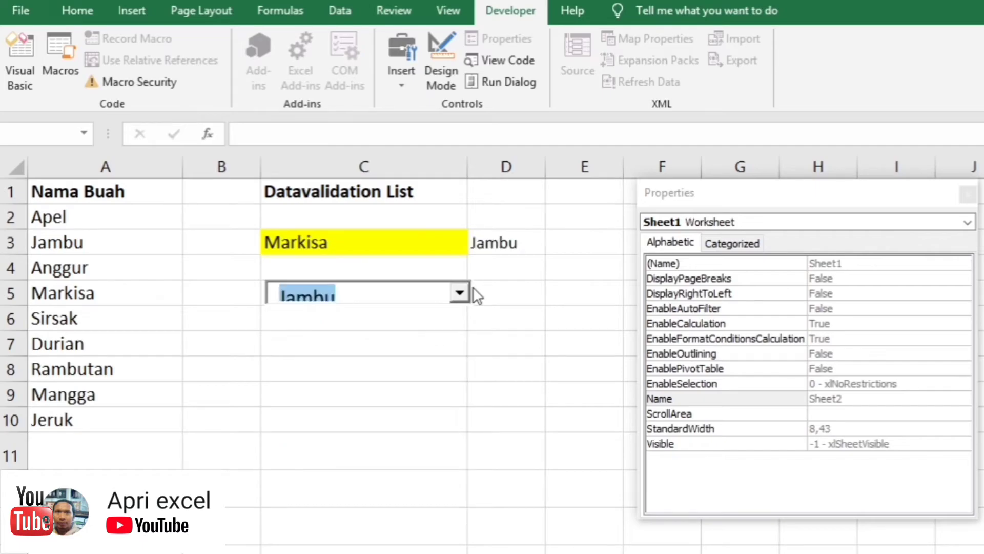
left_click(497, 240)
left_click(509, 211)
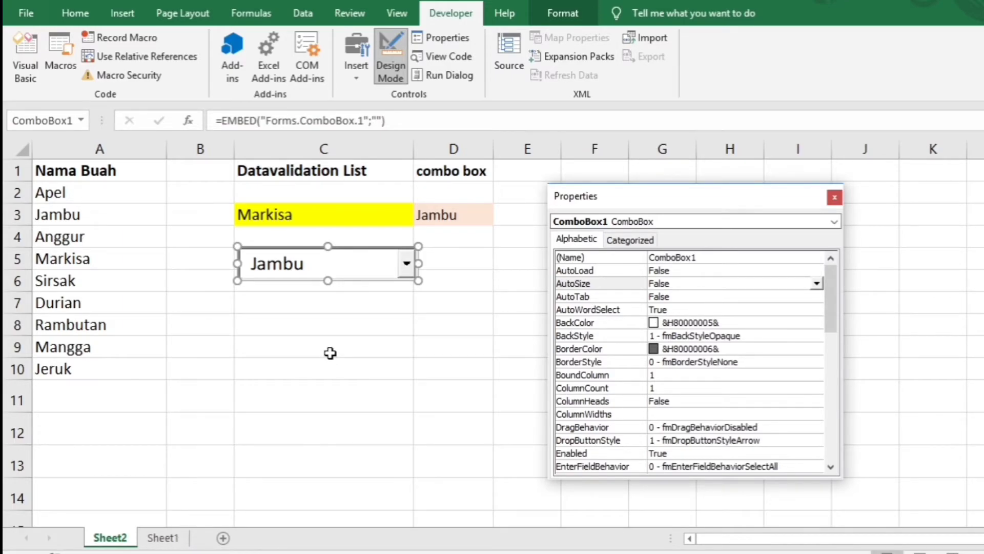
Fill cell B2 on Sheet1 with light peach
left_click(164, 539)
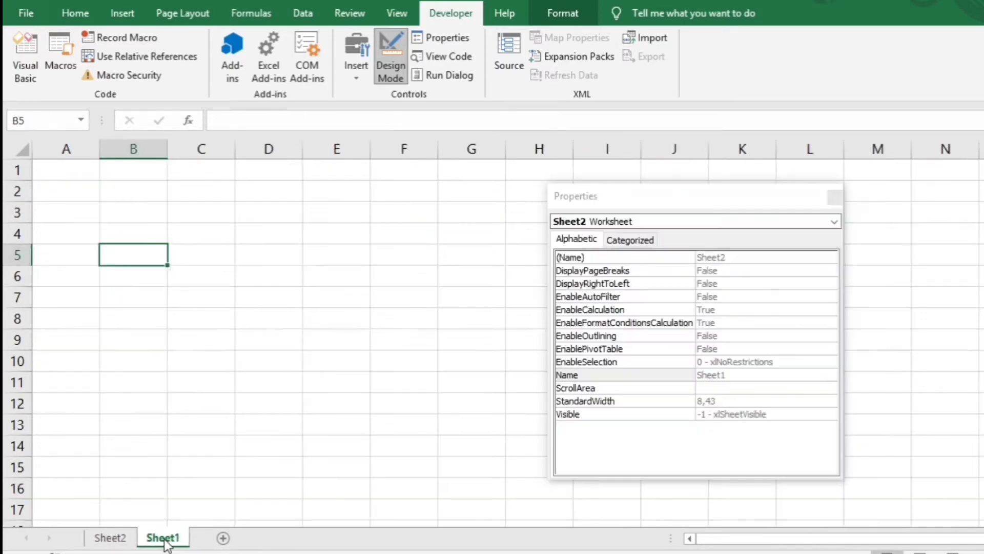
left_click(127, 193)
left_click(73, 14)
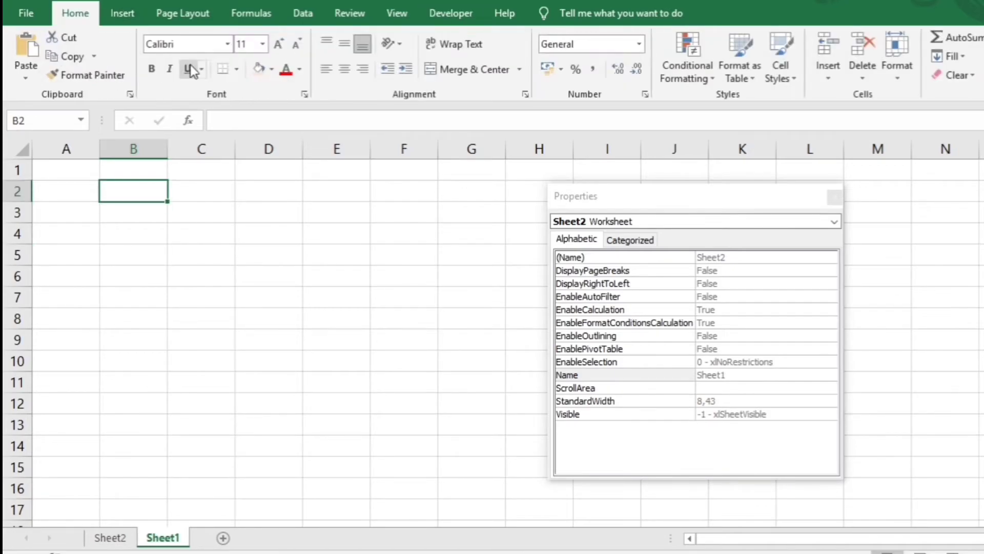
left_click(258, 68)
Back on Sheet2, change ComboBox1's LinkedCell from D3 to Sheet1!B2
left_click(110, 537)
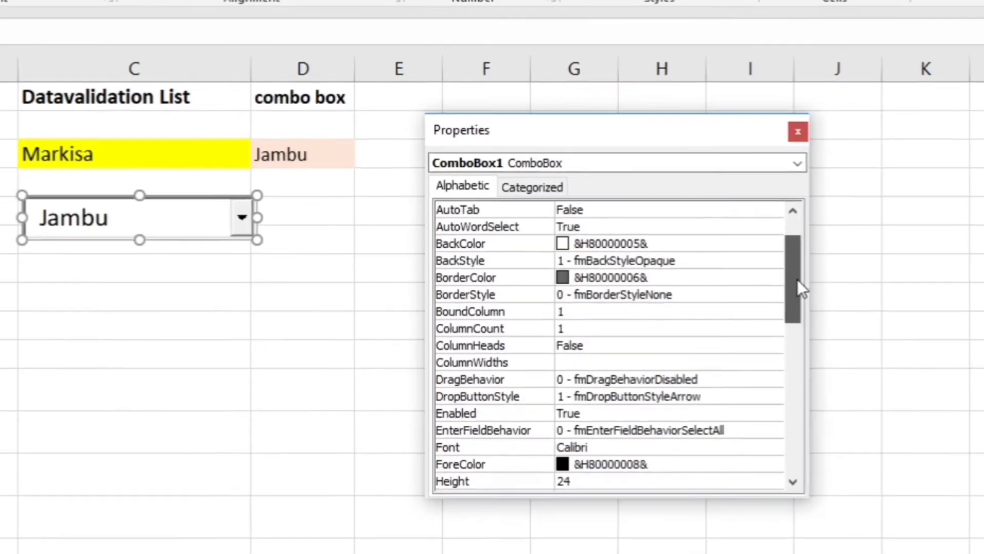
left_click_drag(798, 279, 797, 329)
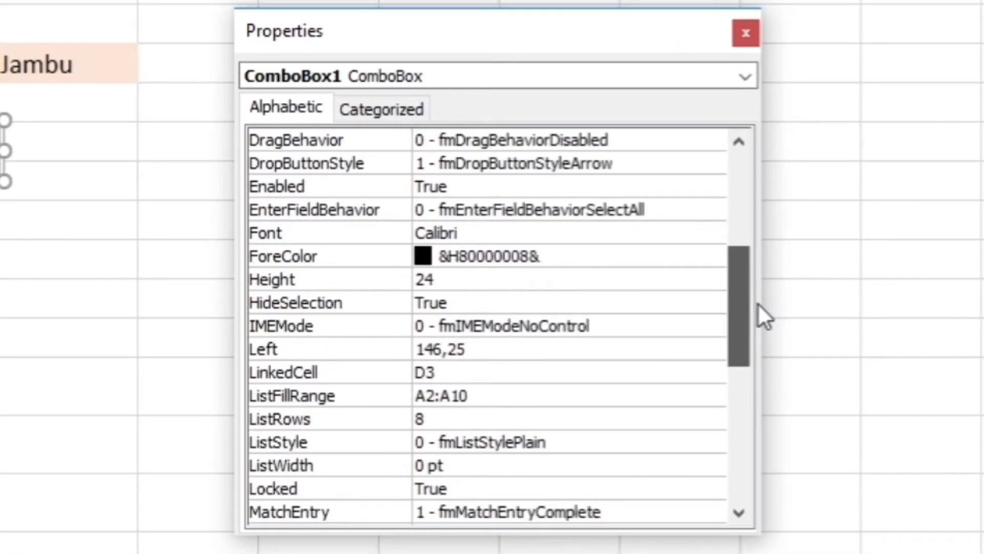
left_click(443, 373)
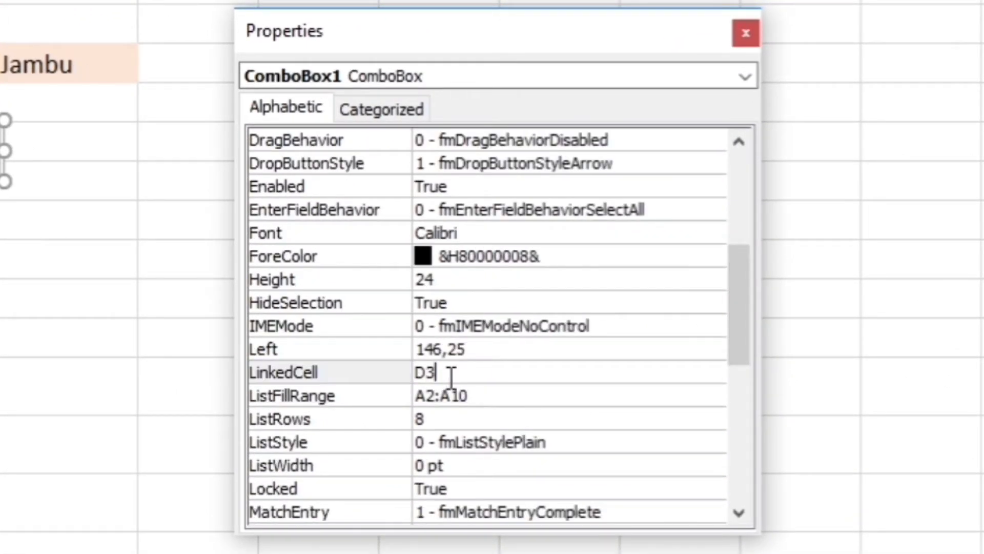
key("BackSpace")
key("BackSpace")
type("Sheet1")
type("!B")
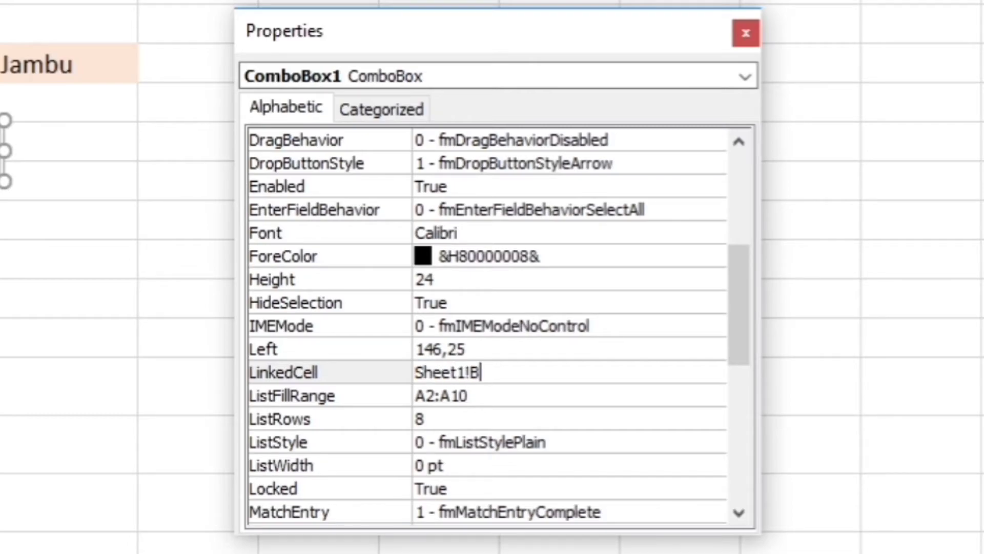
type("2")
key("Return")
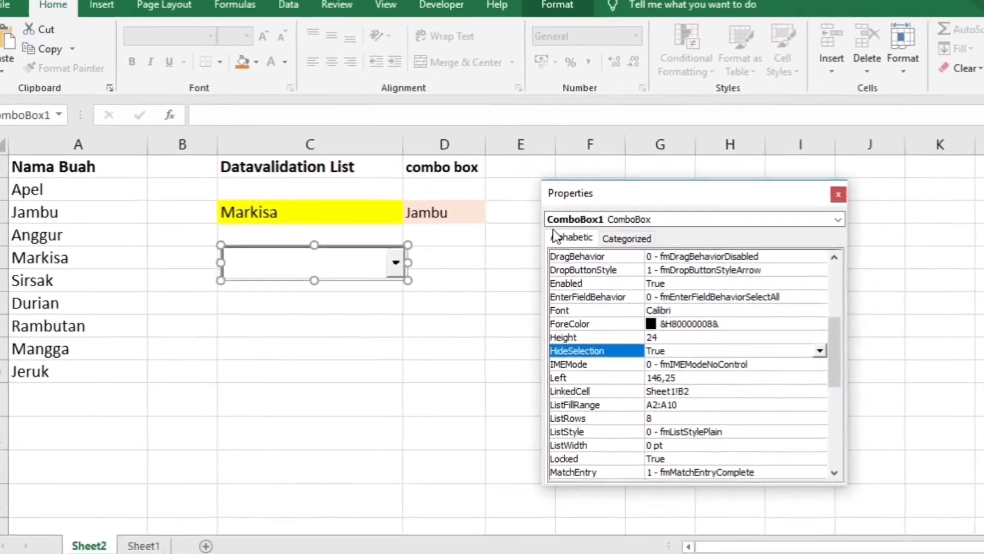
Exit Design Mode, pick Apel in the combo box and check Sheet1's B2
left_click(392, 70)
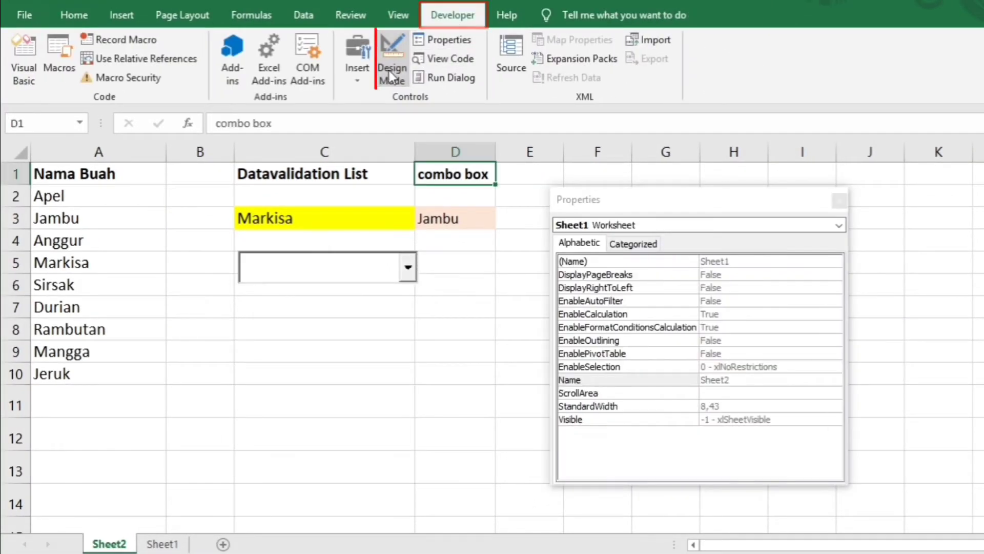
left_click(408, 266)
left_click(373, 302)
left_click(162, 544)
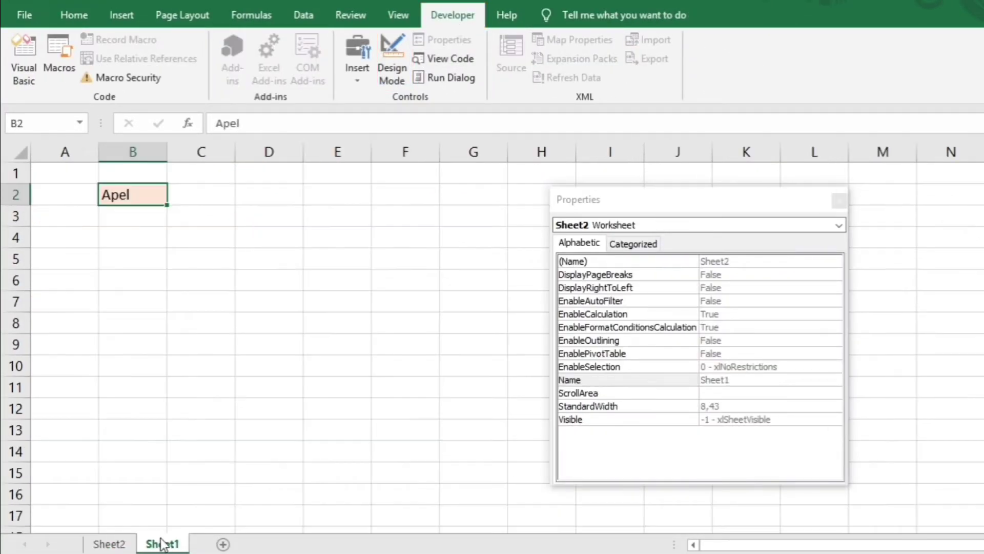
left_click(109, 543)
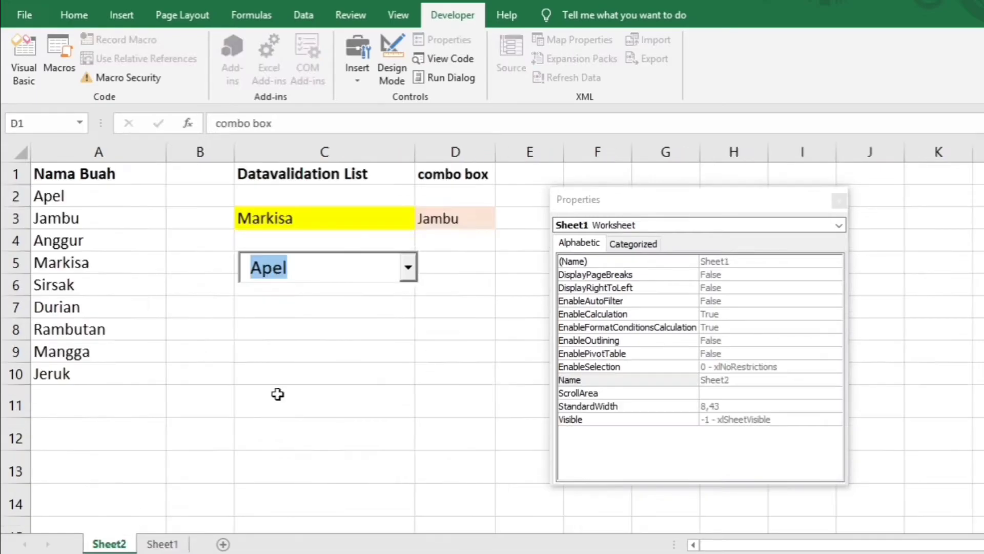
Pick Markisa in the combo box and confirm Sheet1's B2 shows Markisa
left_click(408, 268)
left_click(320, 377)
left_click(162, 543)
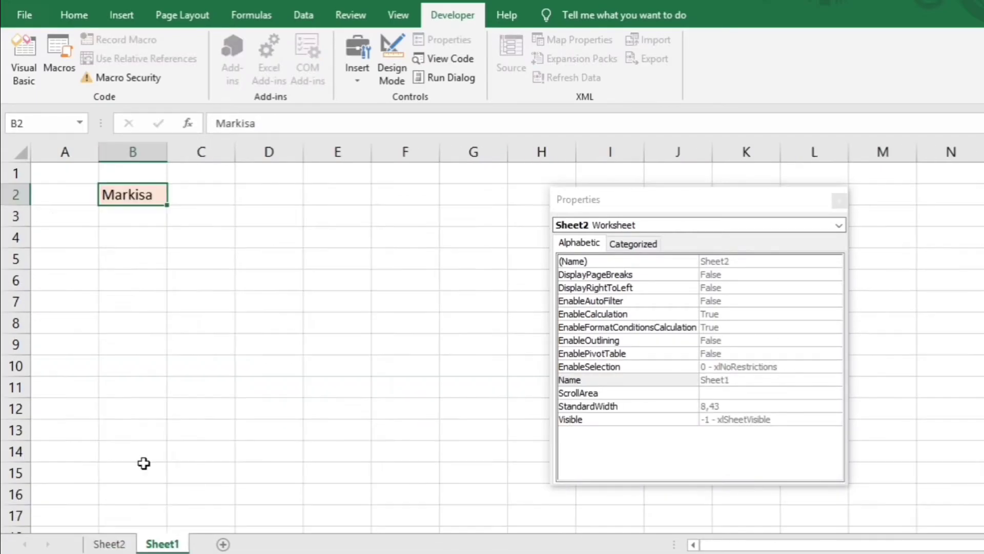
left_click(110, 543)
left_click(452, 274)
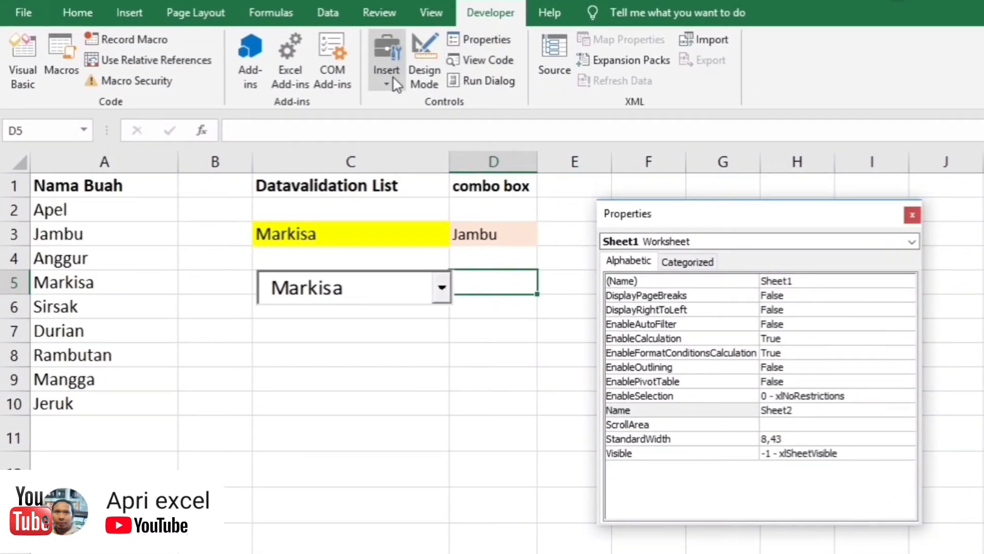
Draw an ActiveX list box below the combo box and select ListBox1 in Properties
left_click(392, 77)
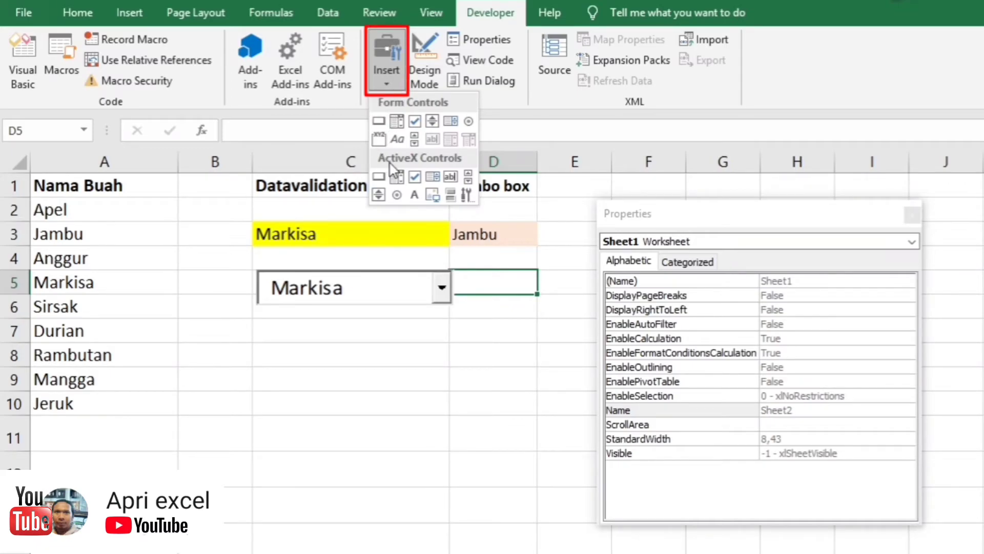
left_click(437, 180)
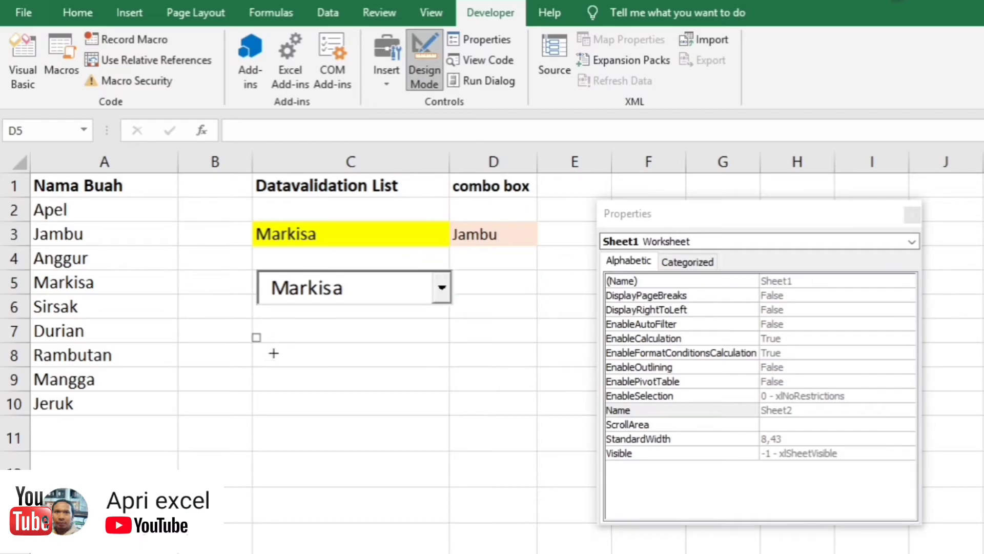
left_click_drag(252, 334, 496, 418)
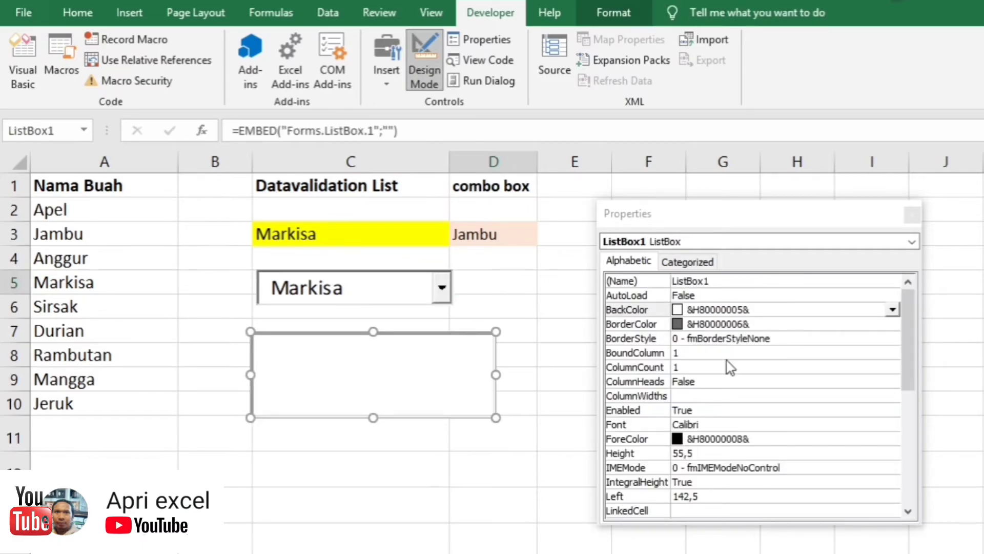
left_click(912, 242)
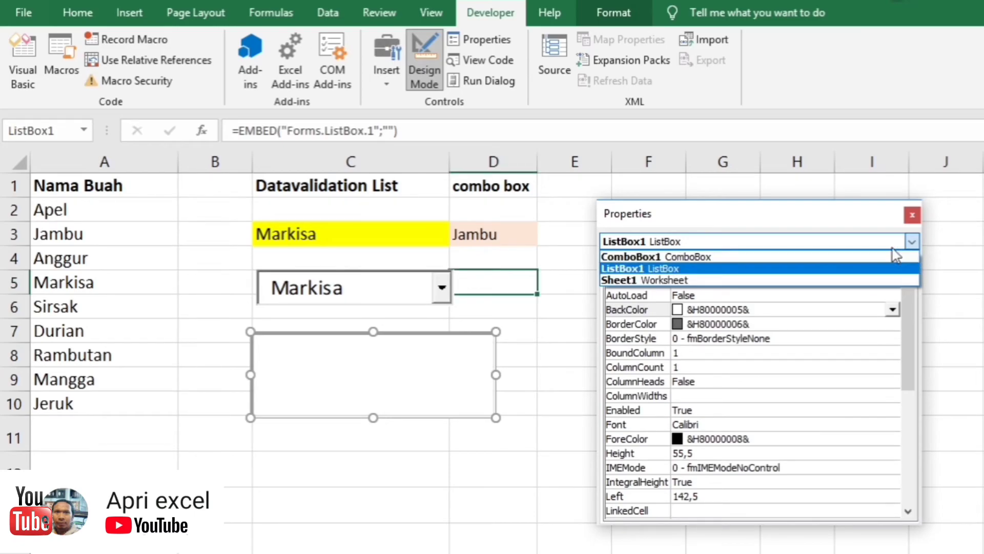
left_click(864, 268)
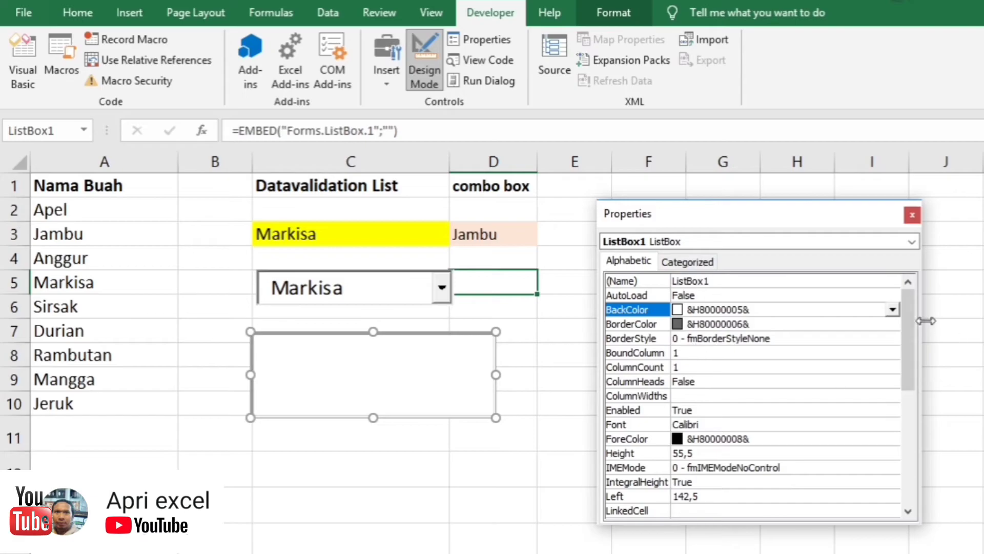
Set ListBox1's ListFillRange to A2:A10 and LinkedCell to E3, then choose Sirsak
left_click_drag(908, 315, 909, 362)
left_click(695, 410)
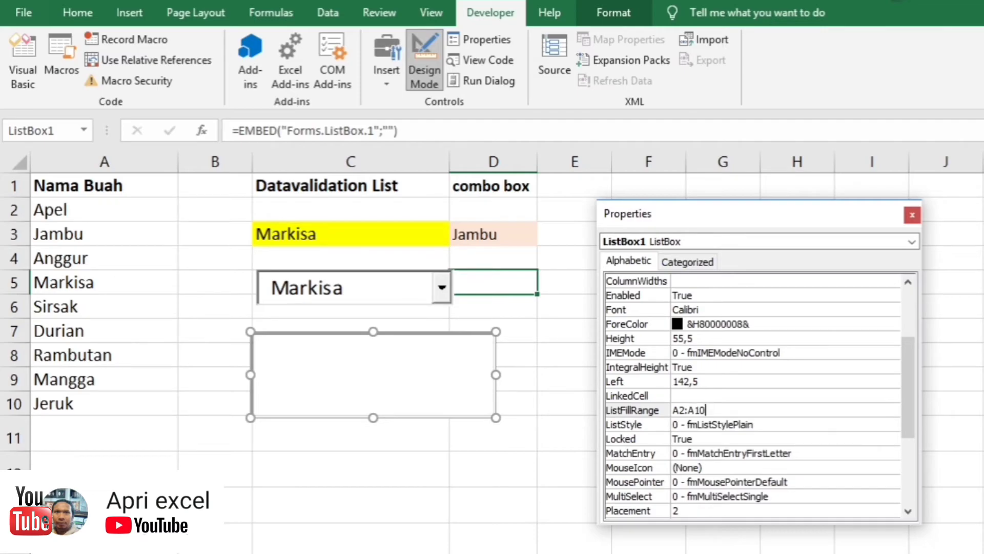
left_click(682, 400)
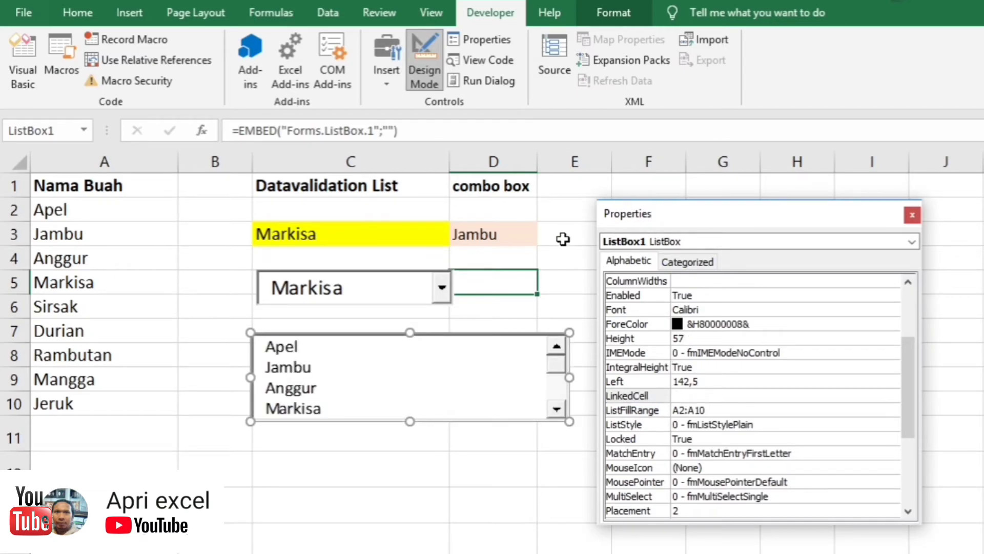
type("E3")
left_click_drag(769, 216, 827, 220)
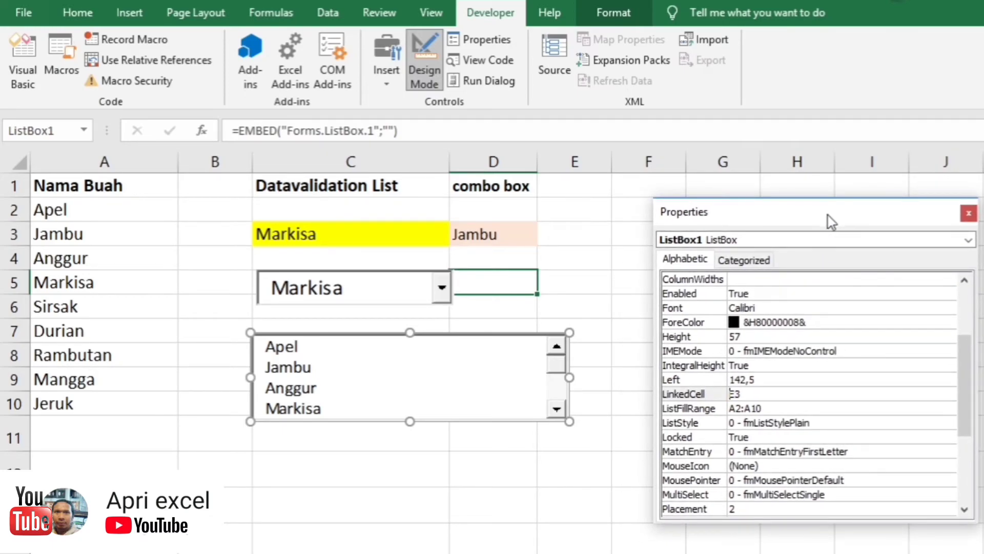
left_click(418, 61)
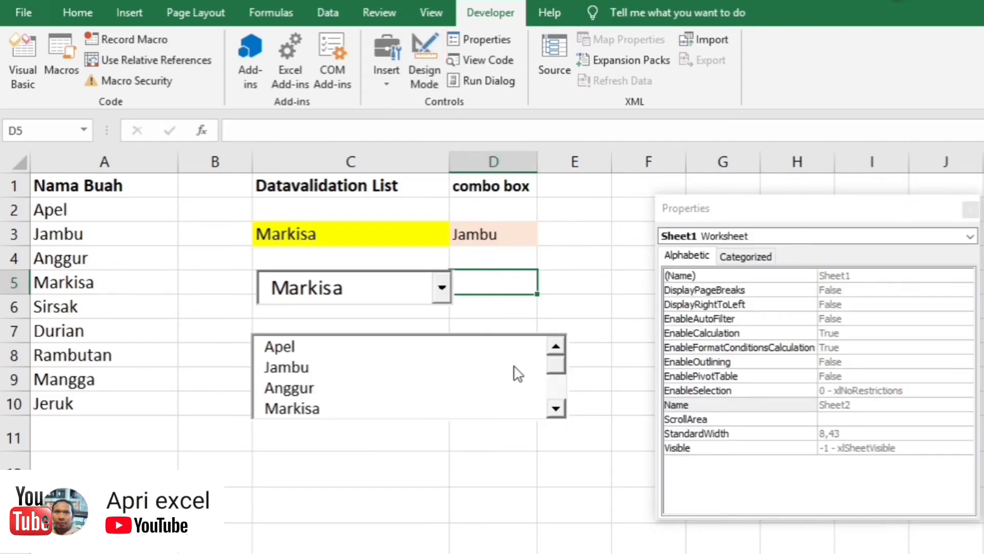
left_click_drag(553, 370, 553, 392)
Pick Sirsak in the list box, then enter the heading 'List Box' in E1
left_click(414, 369)
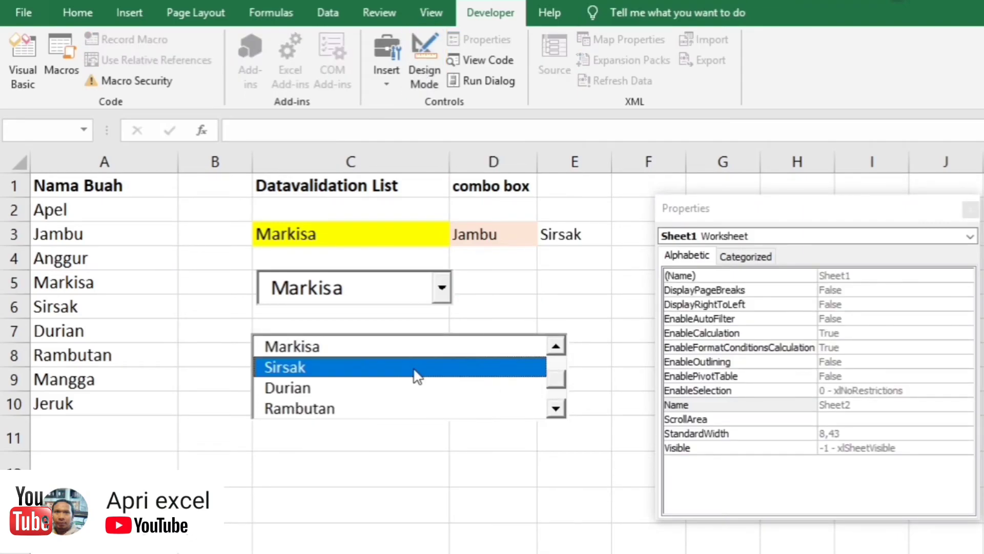
left_click(573, 190)
type("ist Box")
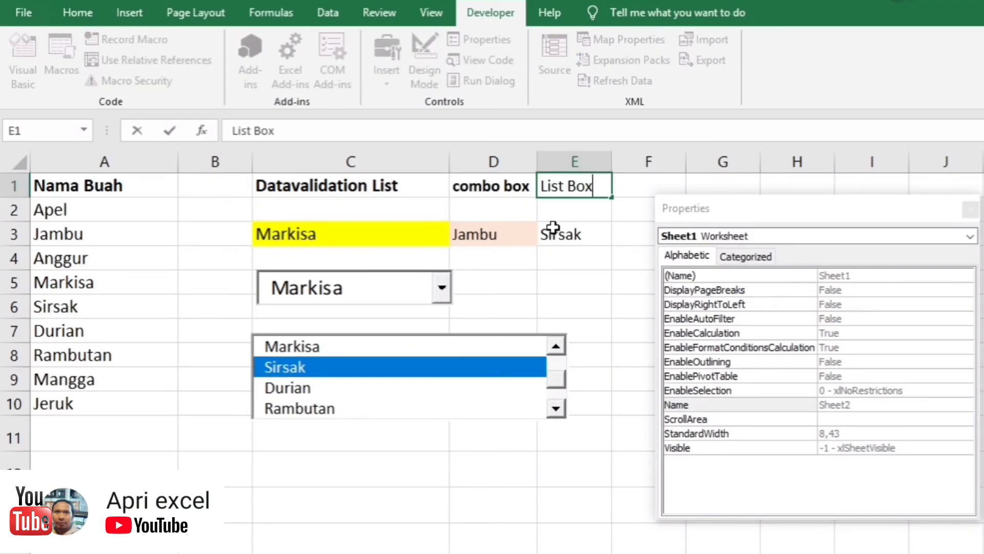
Shade output cell E3 light orange
left_click(553, 227)
left_click(71, 14)
left_click(293, 74)
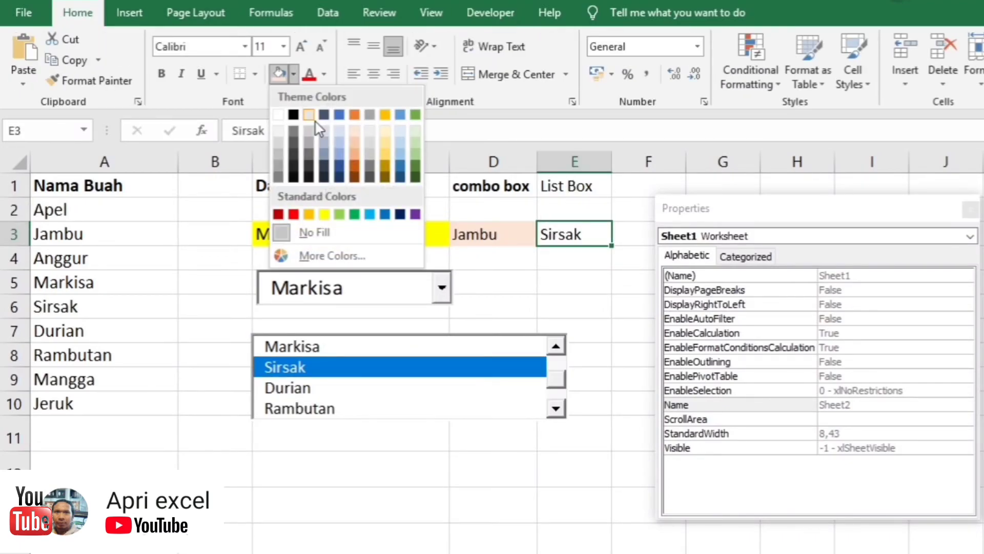
left_click(385, 147)
left_click(533, 291)
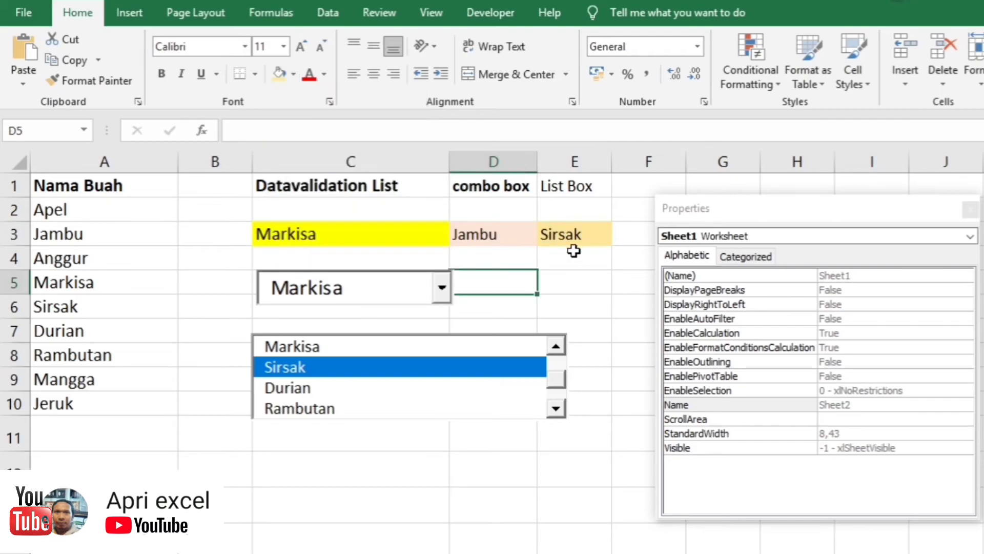
left_click(582, 192)
left_click(575, 306)
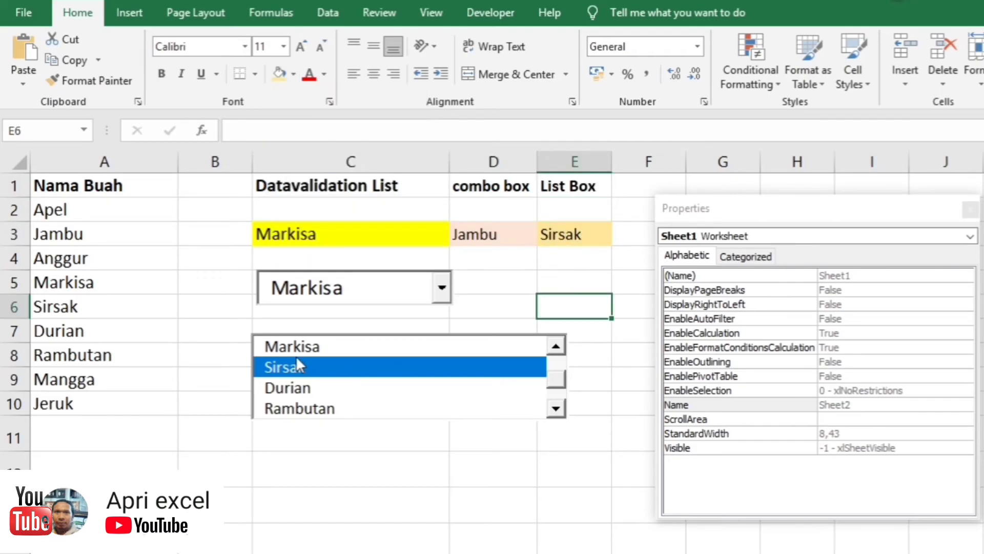
Choose Markisa in the list box so E3 shows Markisa
left_click(297, 356)
mouse_move(558, 368)
left_mouse_down()
mouse_move(564, 399)
mouse_move(567, 344)
left_mouse_up()
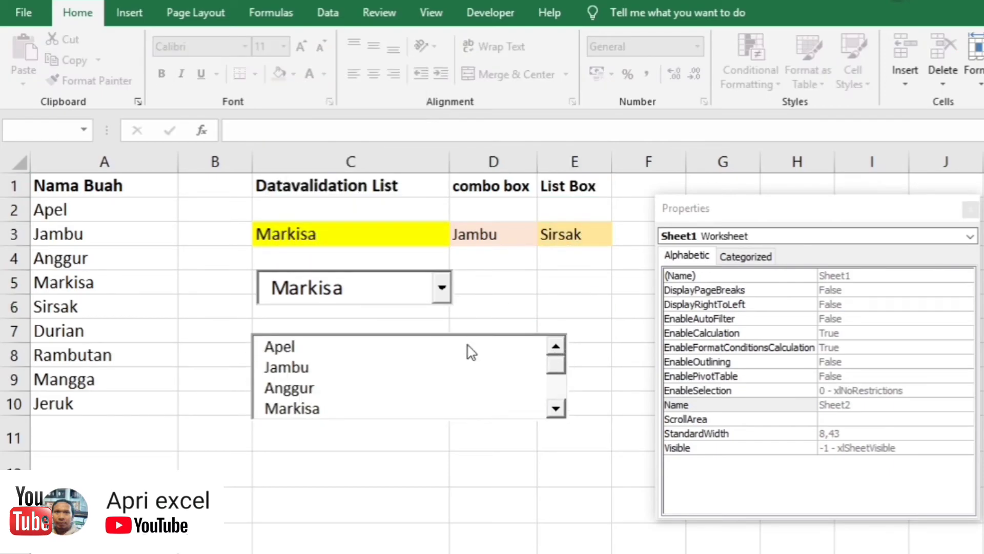
left_click(405, 414)
In Design Mode, stretch the list box down until all nine fruits are visible
left_click(512, 12)
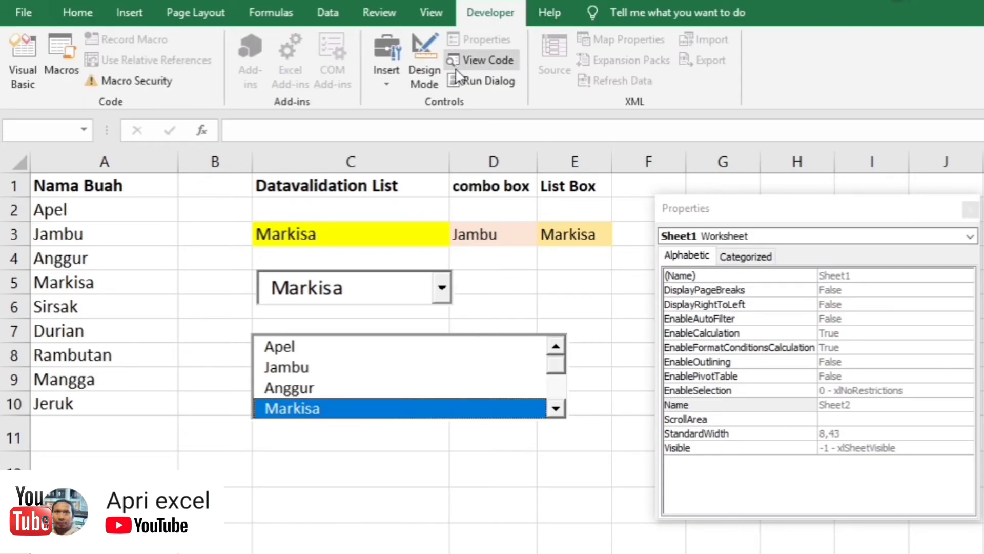
left_click(434, 85)
left_click(394, 395)
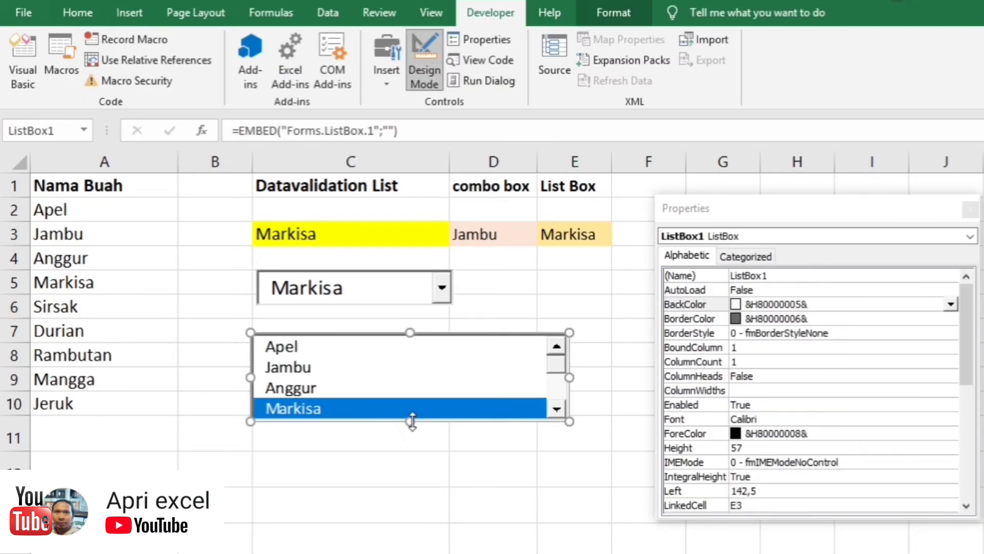
left_click_drag(409, 418, 417, 536)
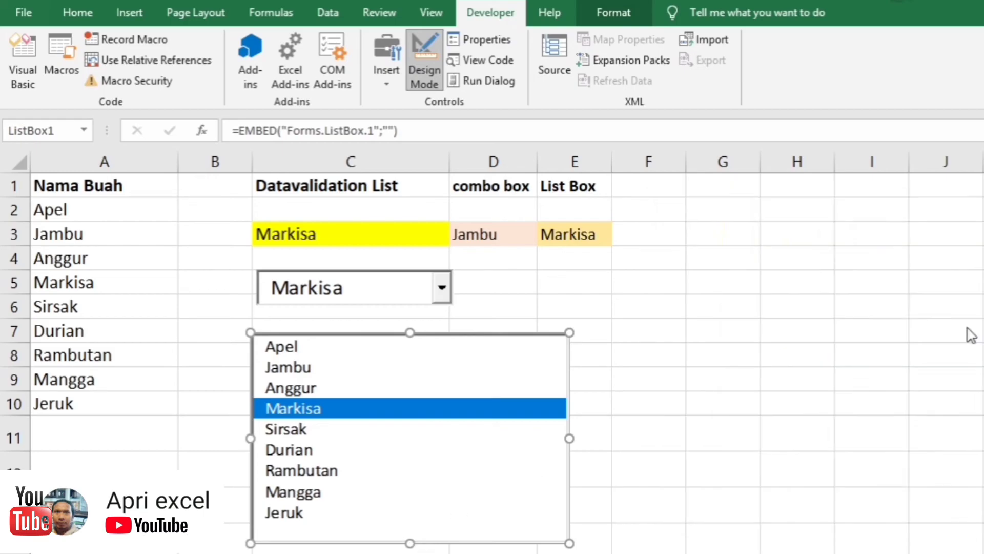
left_click_drag(969, 334, 974, 440)
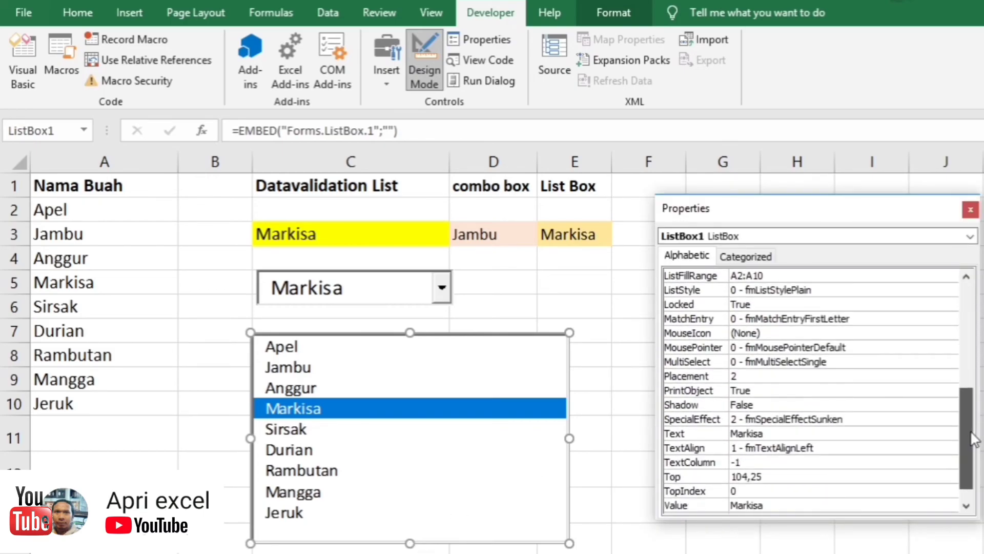
Set the list box ListStyle to 1 - fmListStyleOption
left_click(794, 290)
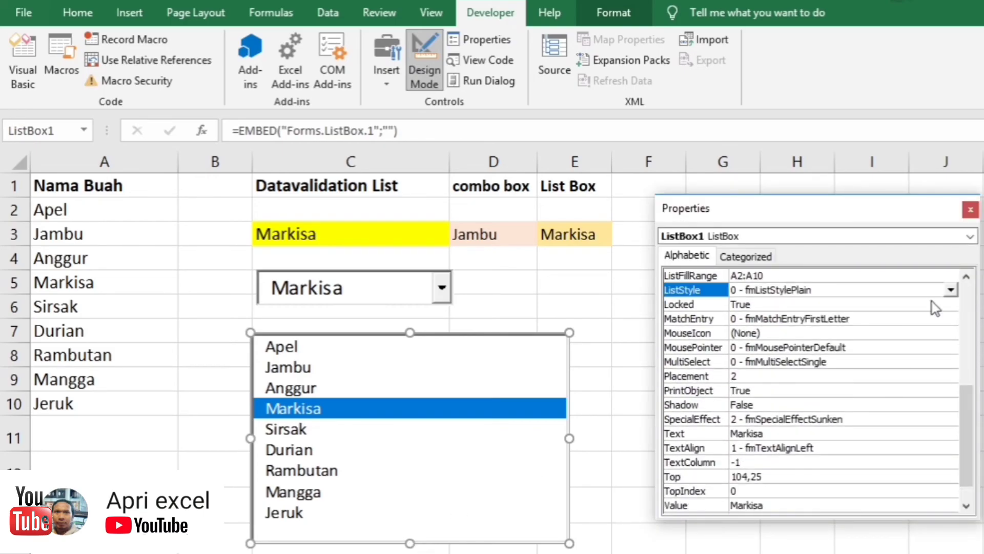
left_click(951, 292)
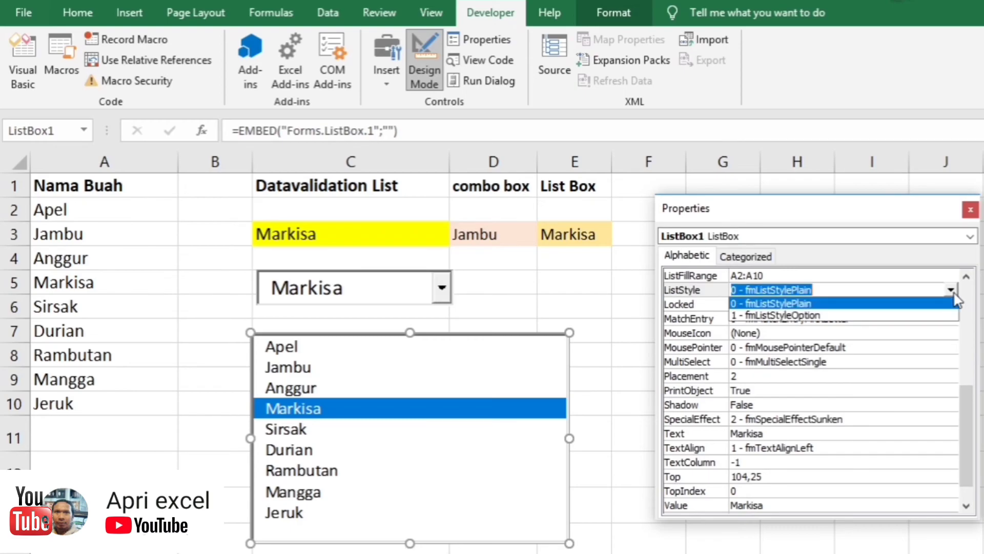
left_click(779, 315)
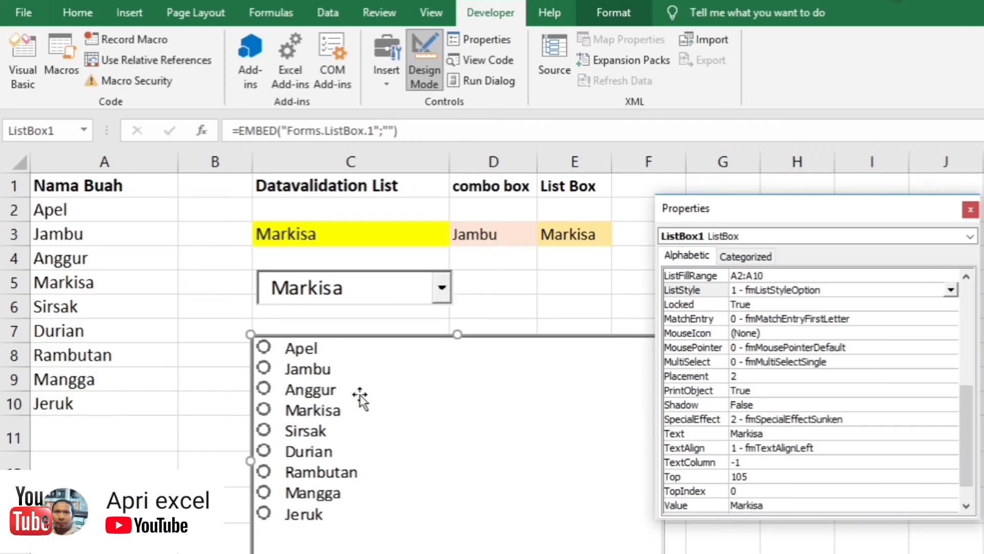
Leave Design Mode and test the option list with Anggur and Markisa
left_click(423, 82)
left_click(423, 82)
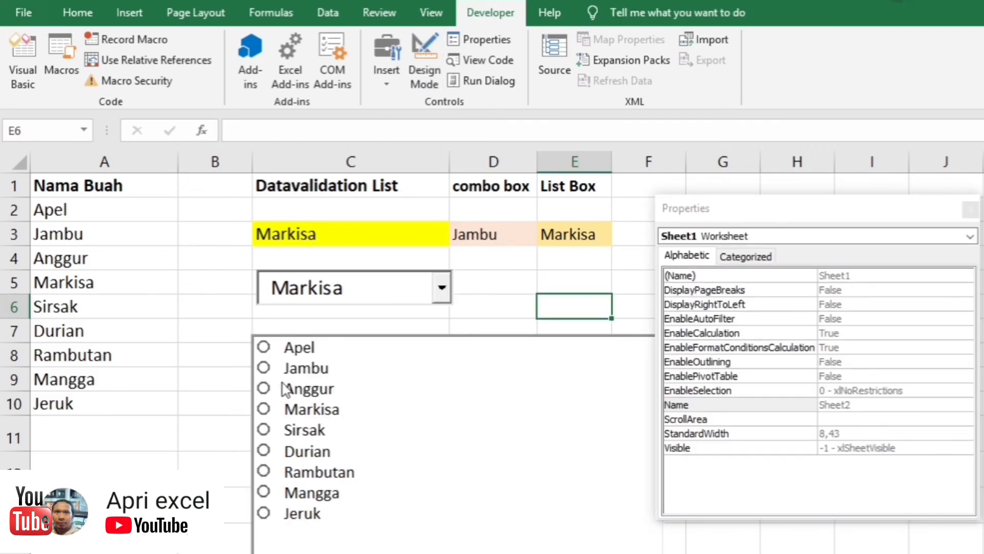
left_click(265, 388)
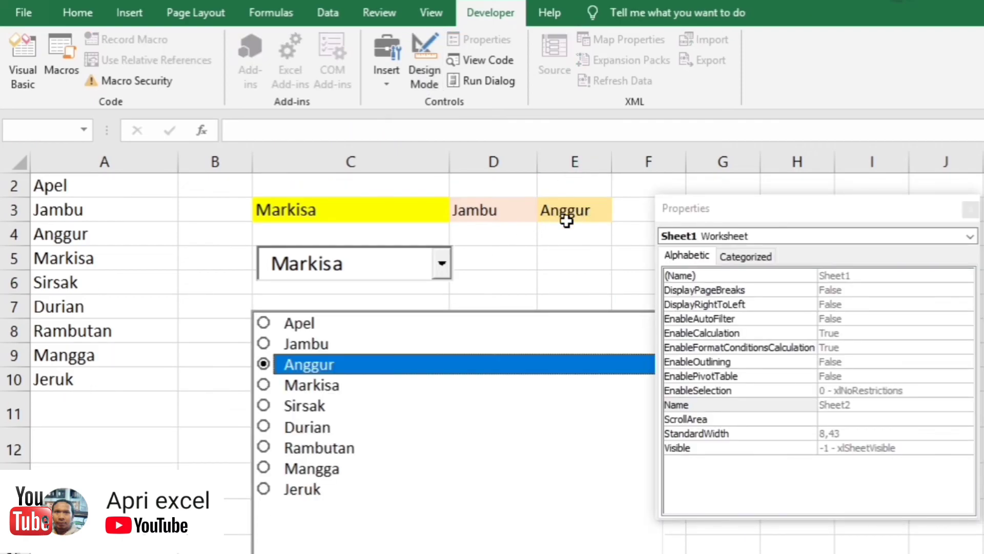
left_click(265, 385)
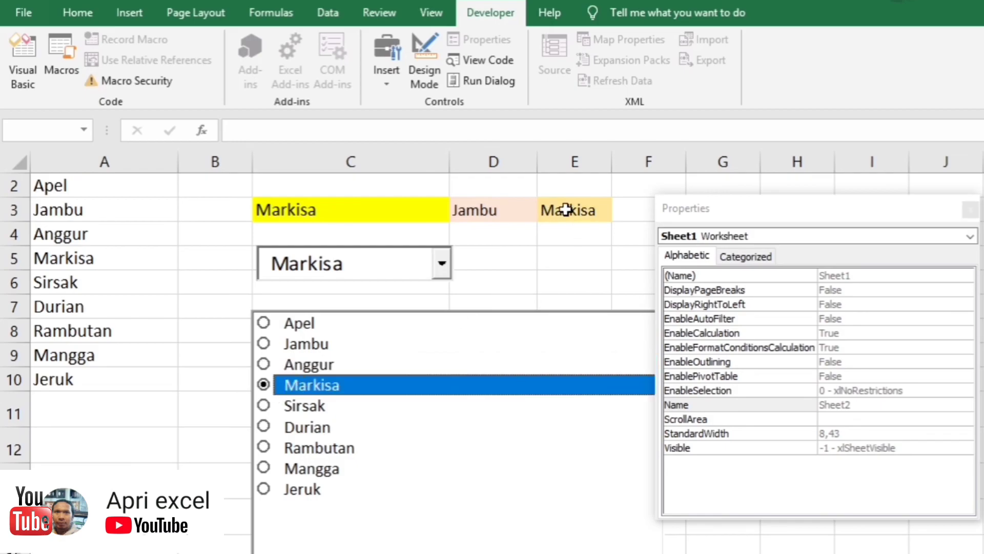
left_click_drag(859, 211, 943, 212)
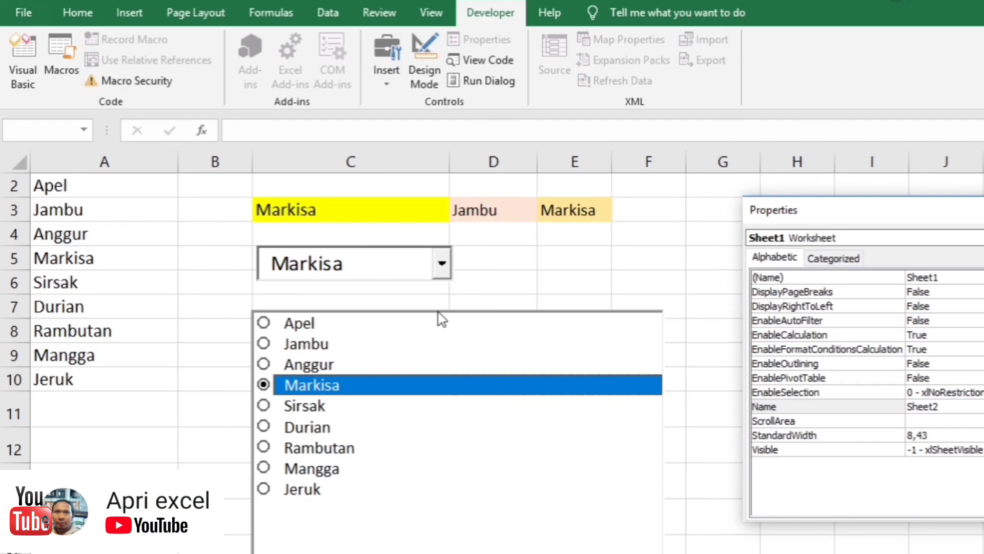
Pick Sirsak, Rambutan, Mangga, then Jeruk so E3 reads Jeruk
left_click(528, 276)
scroll(528, 275, "up", 1)
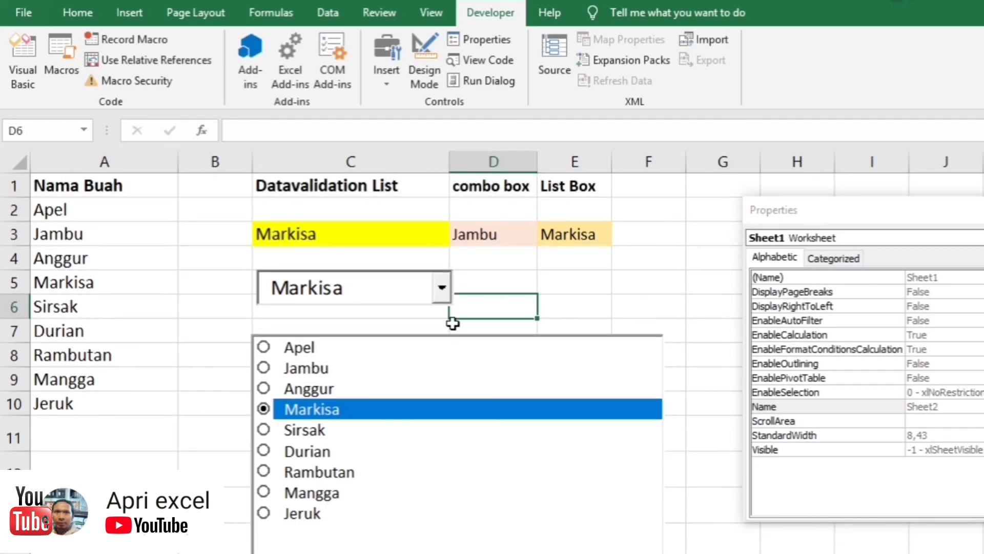
left_click(267, 432)
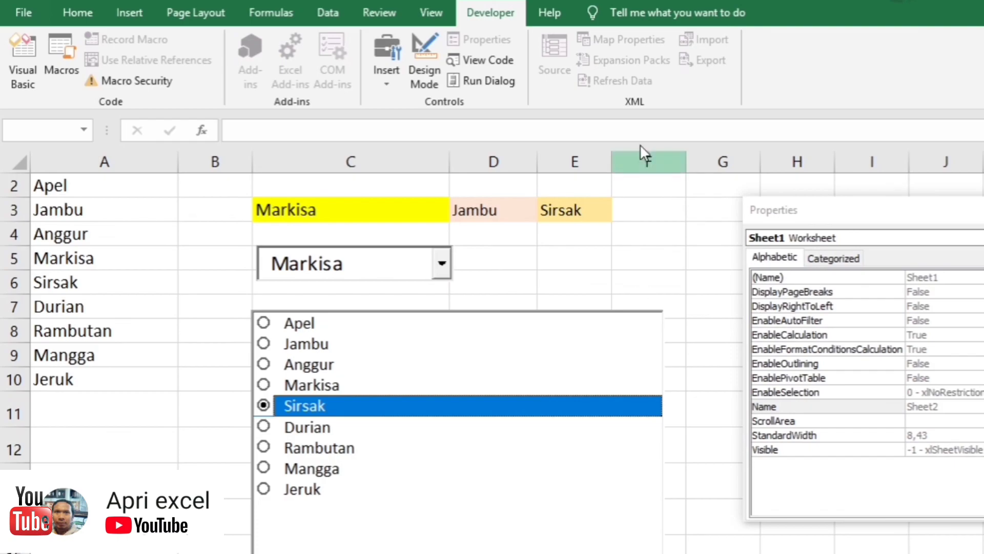
left_click(265, 446)
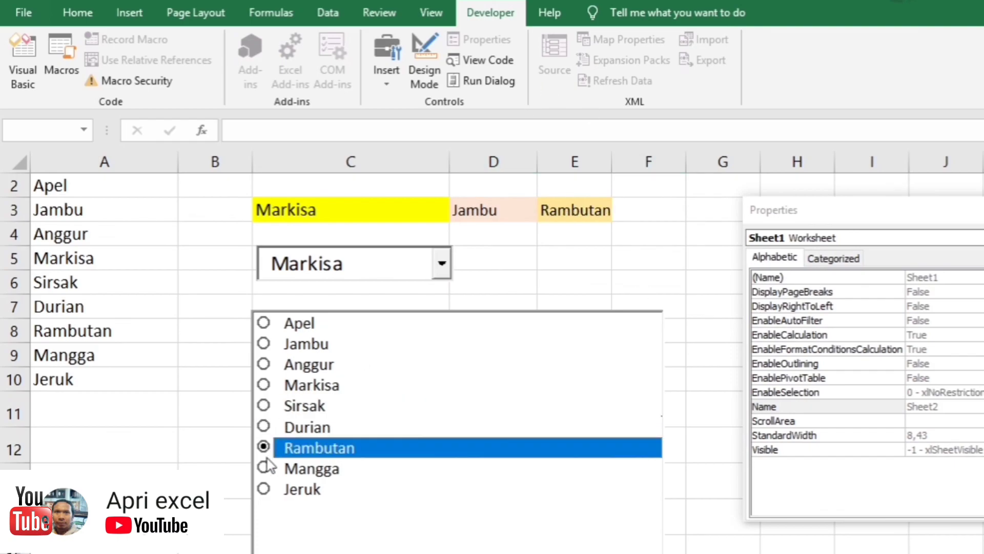
left_click(263, 469)
left_click(263, 488)
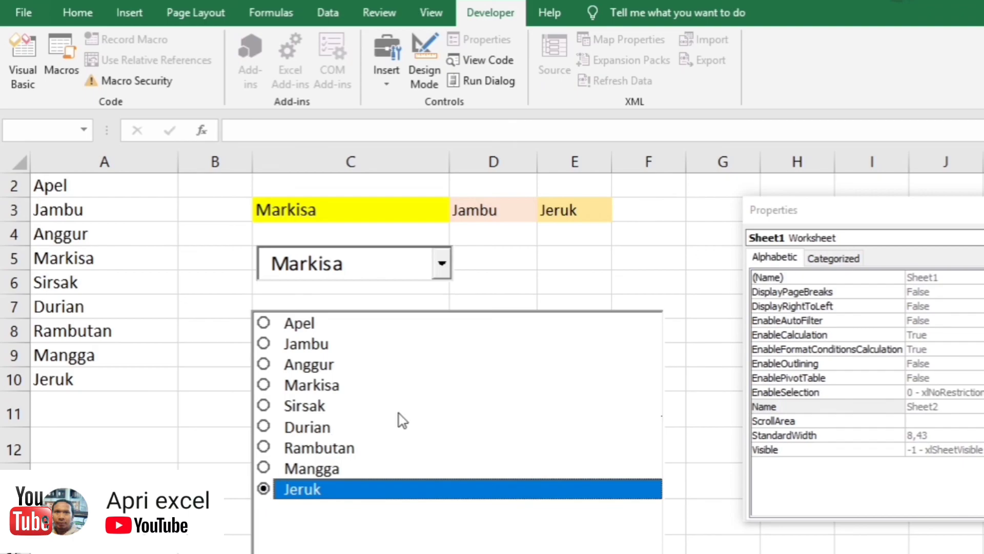